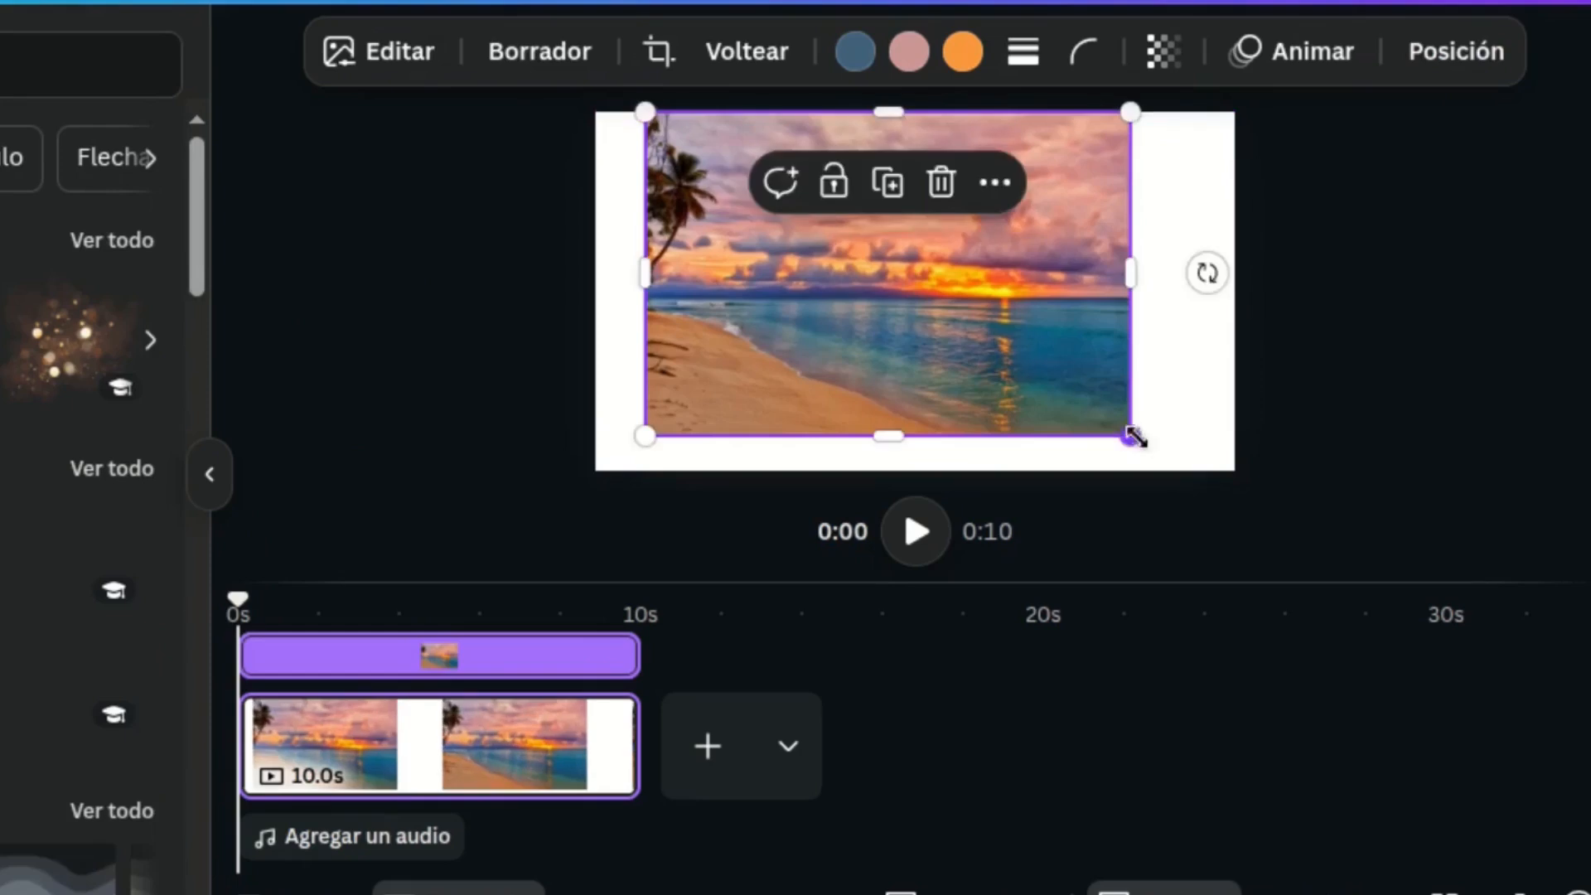
Enlarge and reposition the beach sunset image so it fills the whole video page
{"action": "left_click_drag", "start_coordinate": [1192, 288], "coordinate": [1235, 281]}
{"action": "left_click_drag", "start_coordinate": [643, 309], "coordinate": [591, 292]}
{"action": "left_click", "coordinate": [532, 309]}
{"action": "left_click", "coordinate": [878, 264]}
{"action": "left_click_drag", "start_coordinate": [1234, 283], "coordinate": [1235, 288]}
{"action": "left_click", "coordinate": [490, 301]}
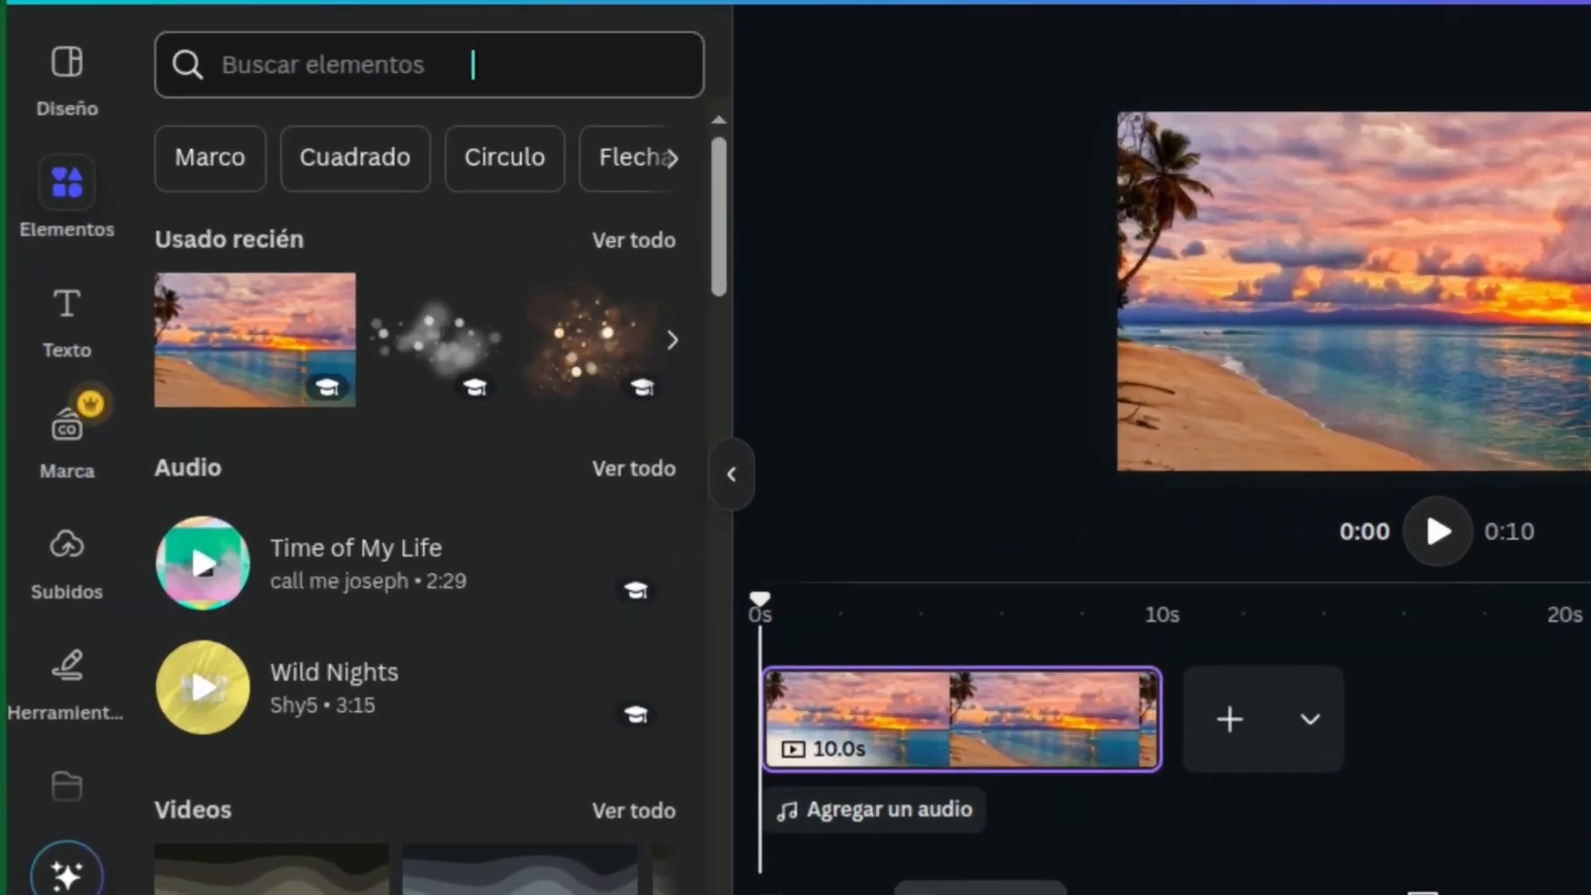
Search the elements for "glitter overlay", limit the results to graphics, and add the white blurred light-spots graphic to the page
{"action": "left_click", "coordinate": [352, 209]}
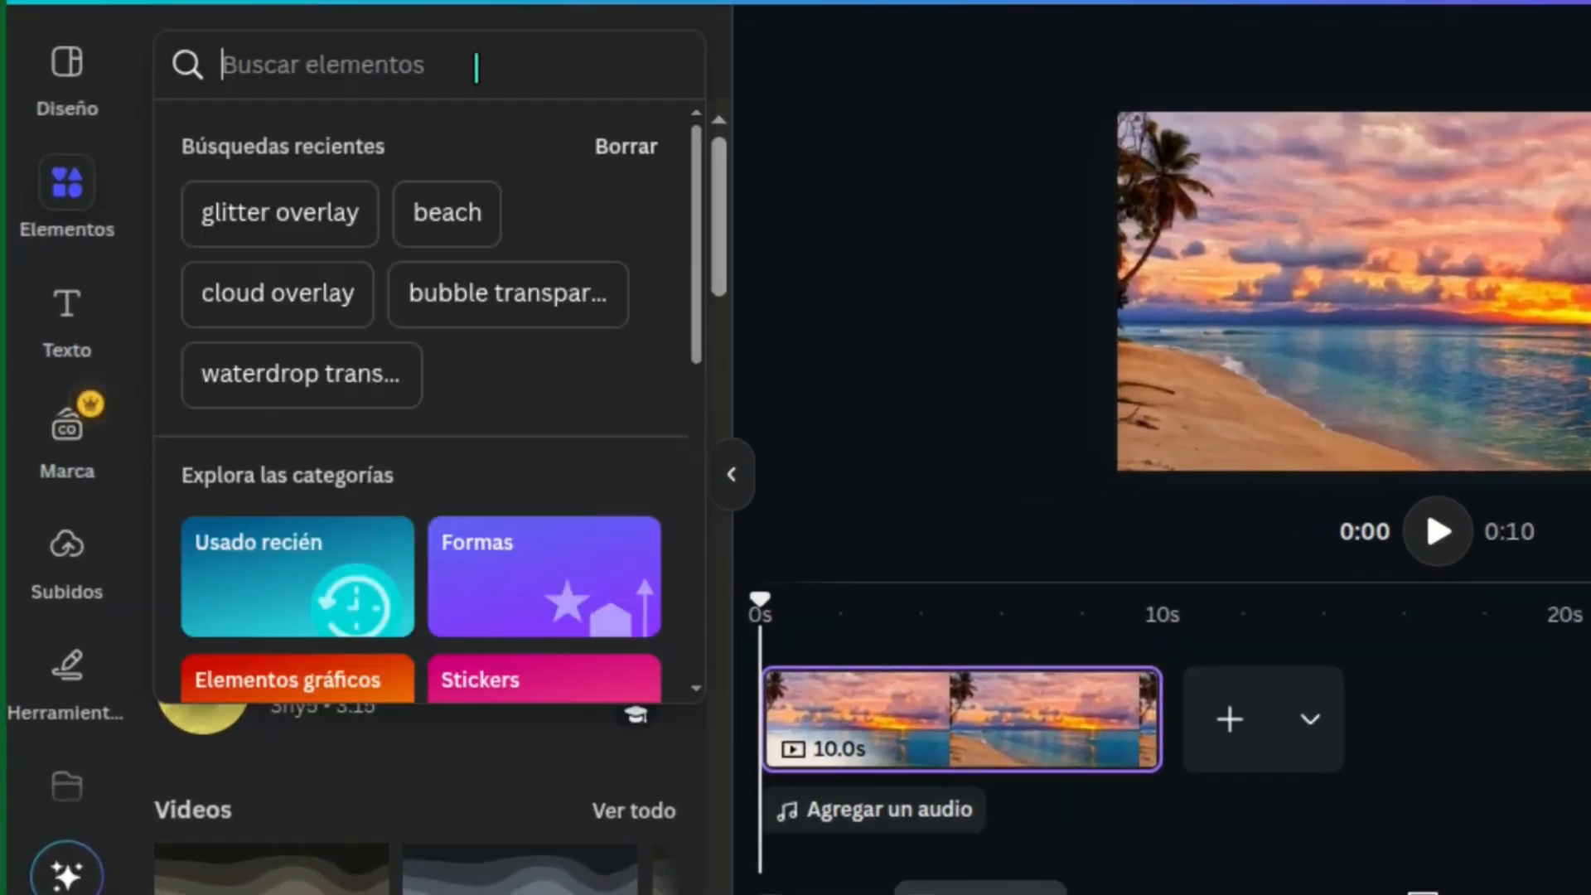
{"action": "type", "text": "glitter overlay"}
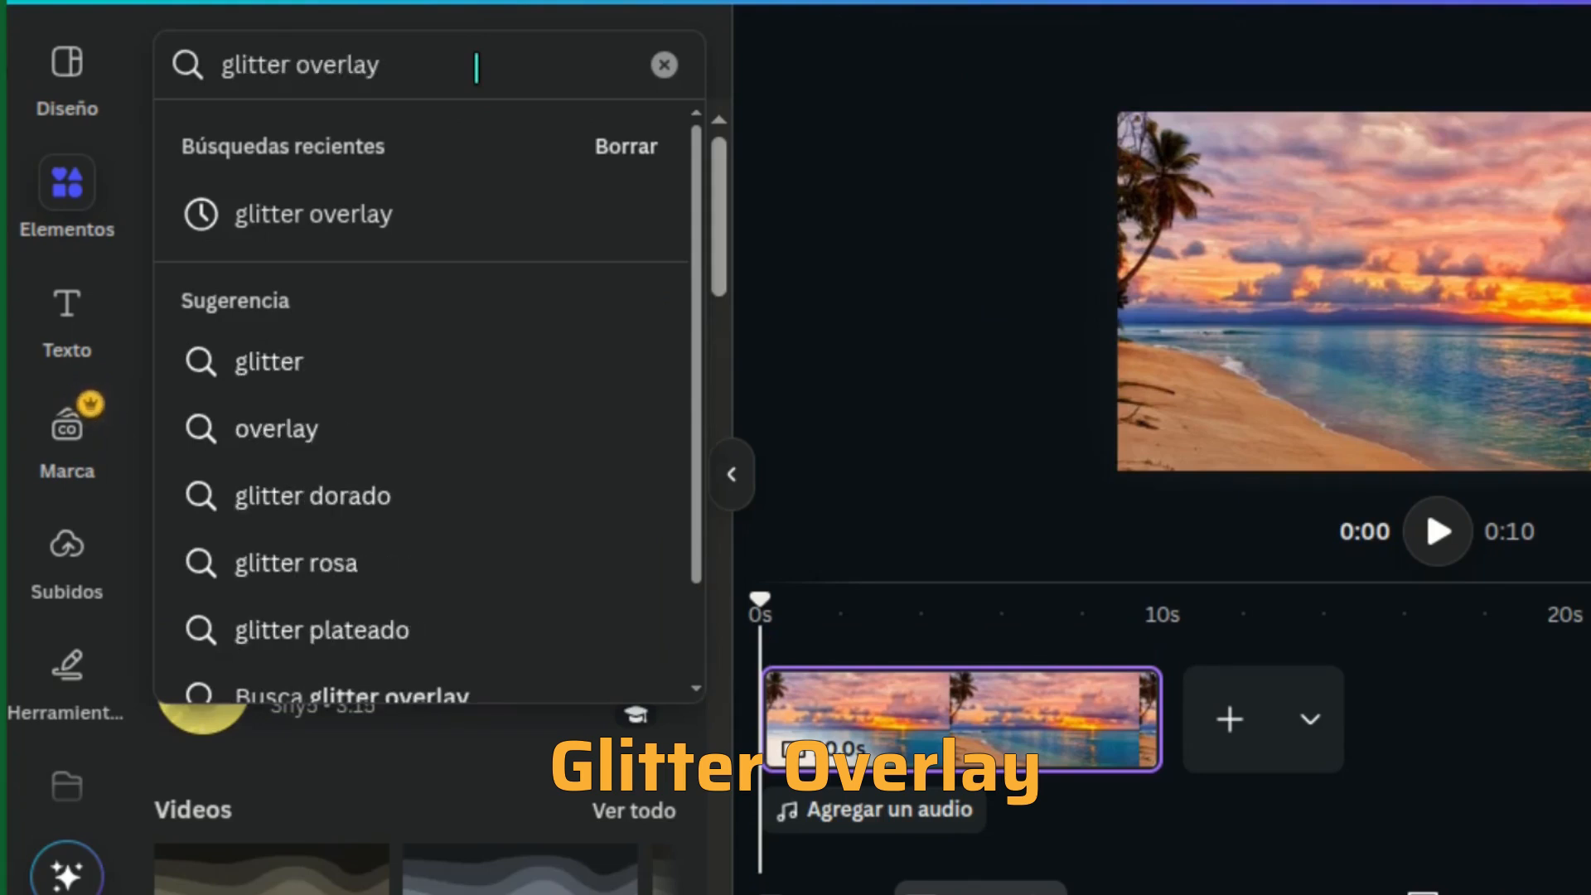
{"action": "left_click", "coordinate": [486, 213]}
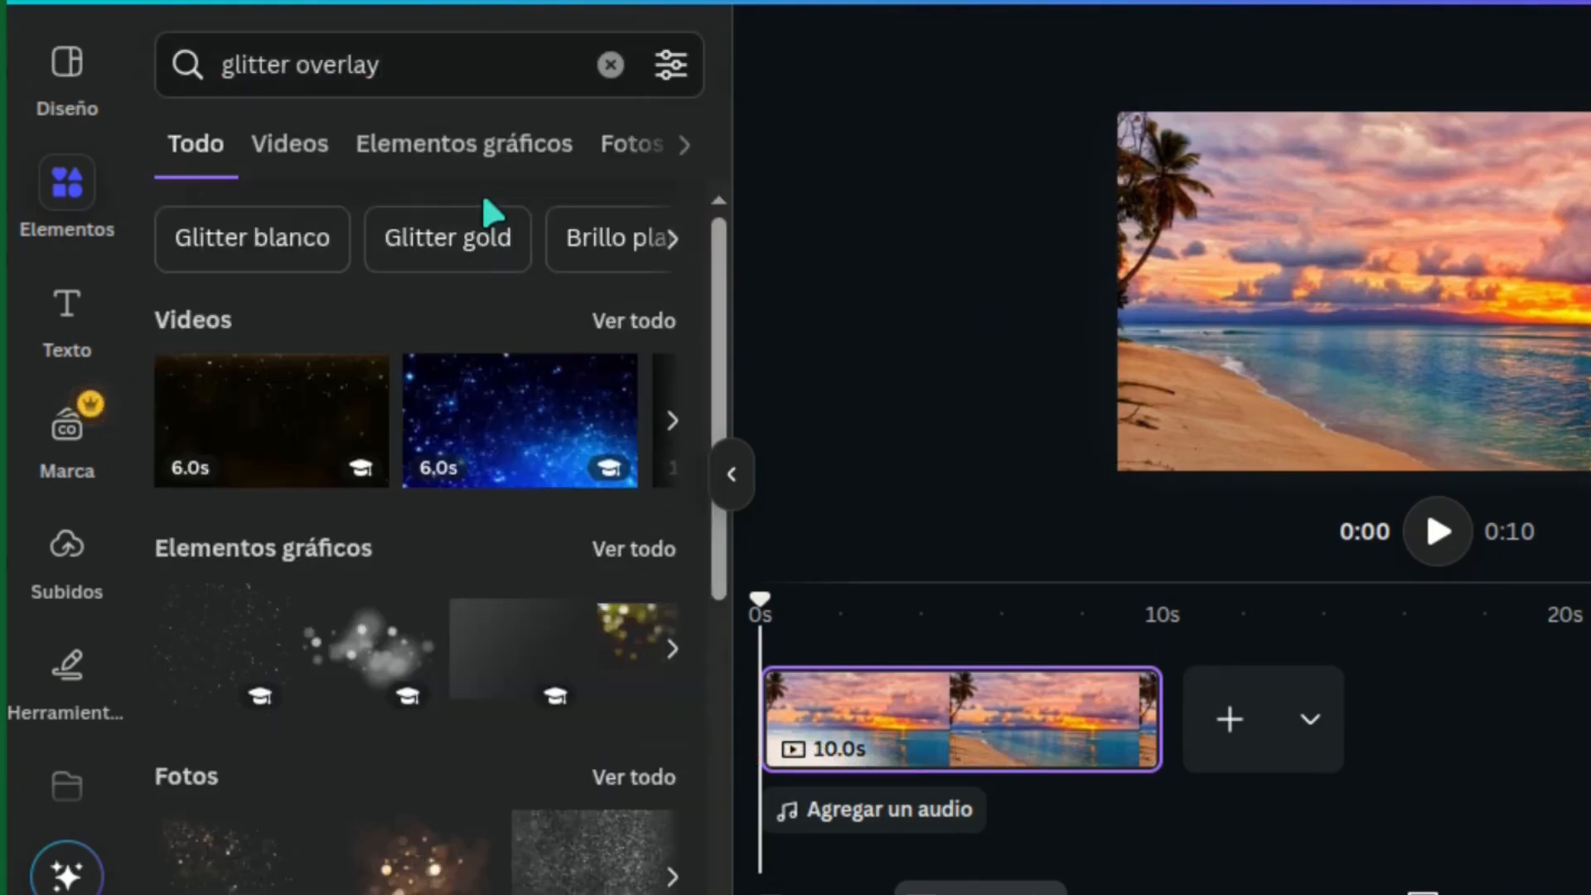
{"action": "left_click", "coordinate": [567, 146]}
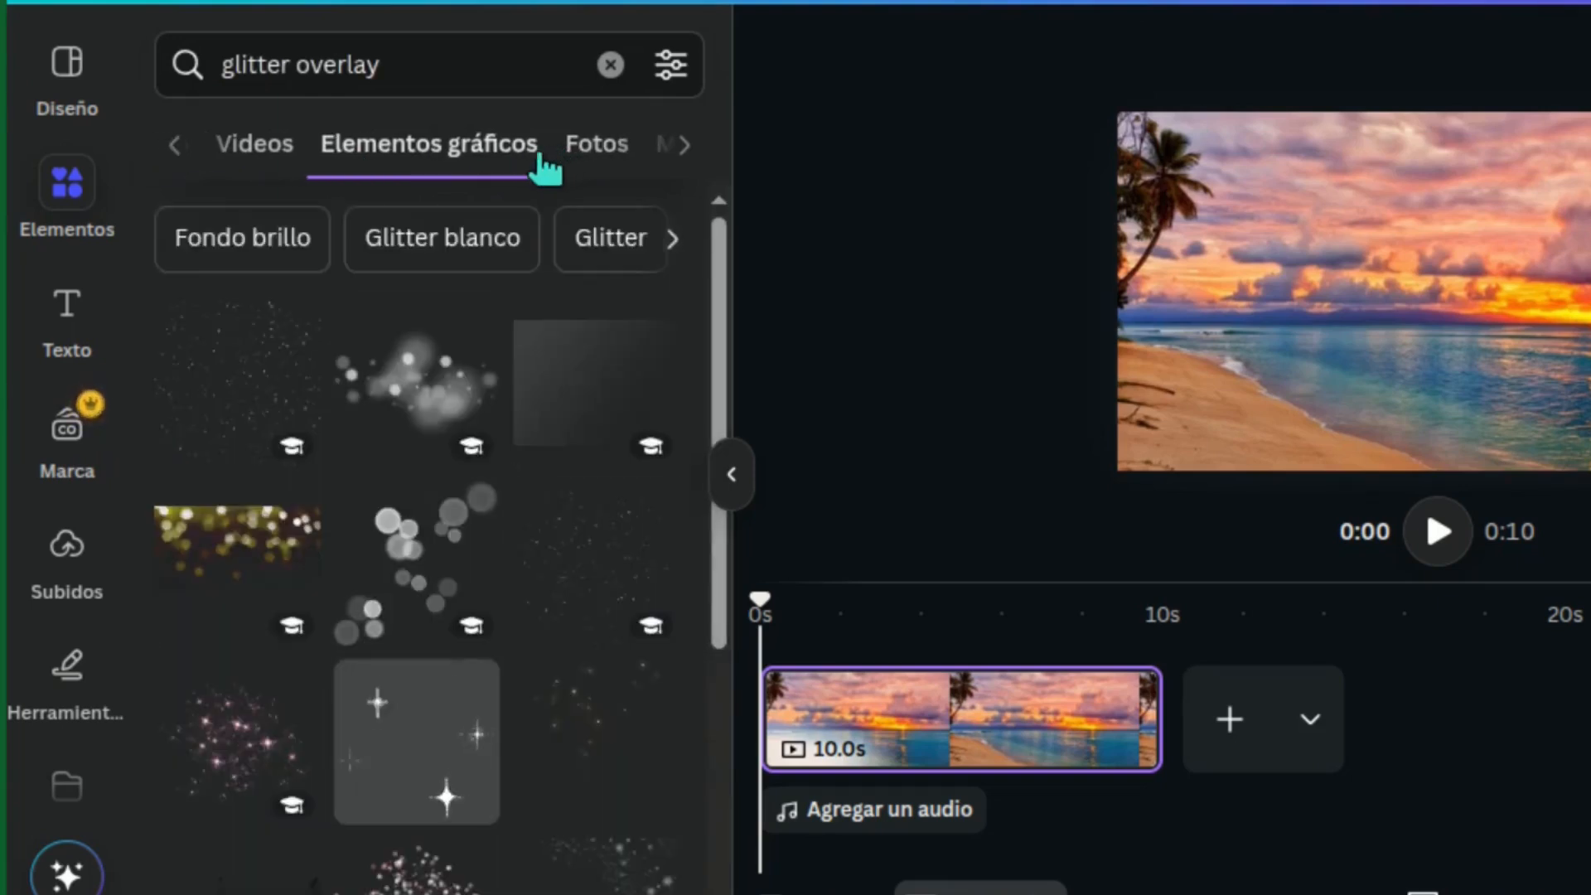
{"action": "left_click", "coordinate": [420, 380]}
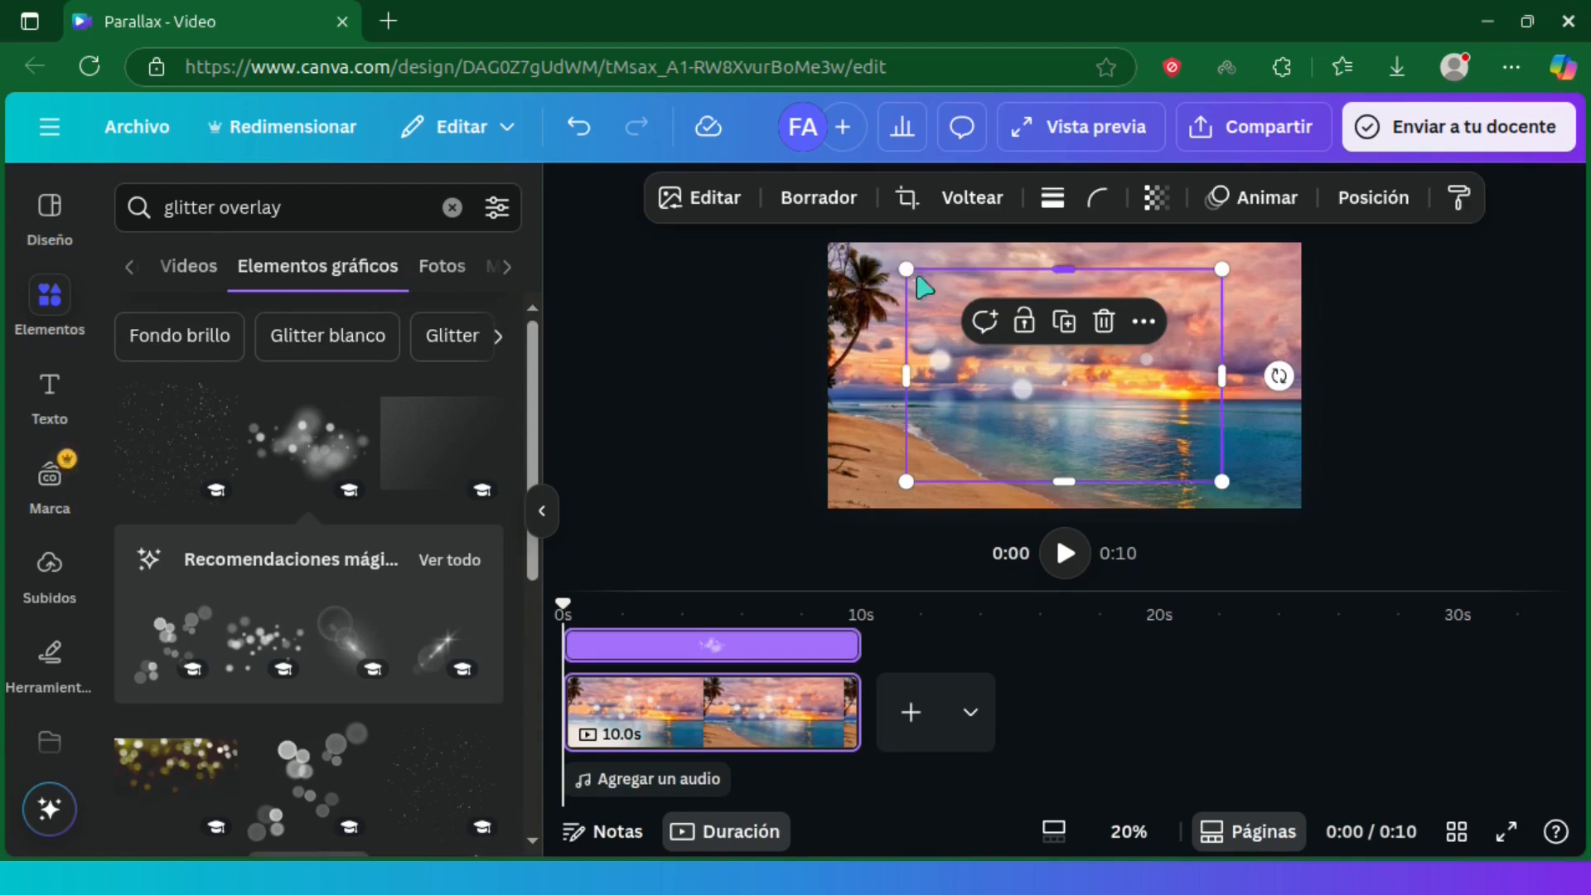
Move and stretch the light-spots overlay so it covers the entire beach image
{"action": "left_click_drag", "start_coordinate": [917, 278], "coordinate": [878, 251]}
{"action": "left_click_drag", "start_coordinate": [1235, 492], "coordinate": [1326, 508]}
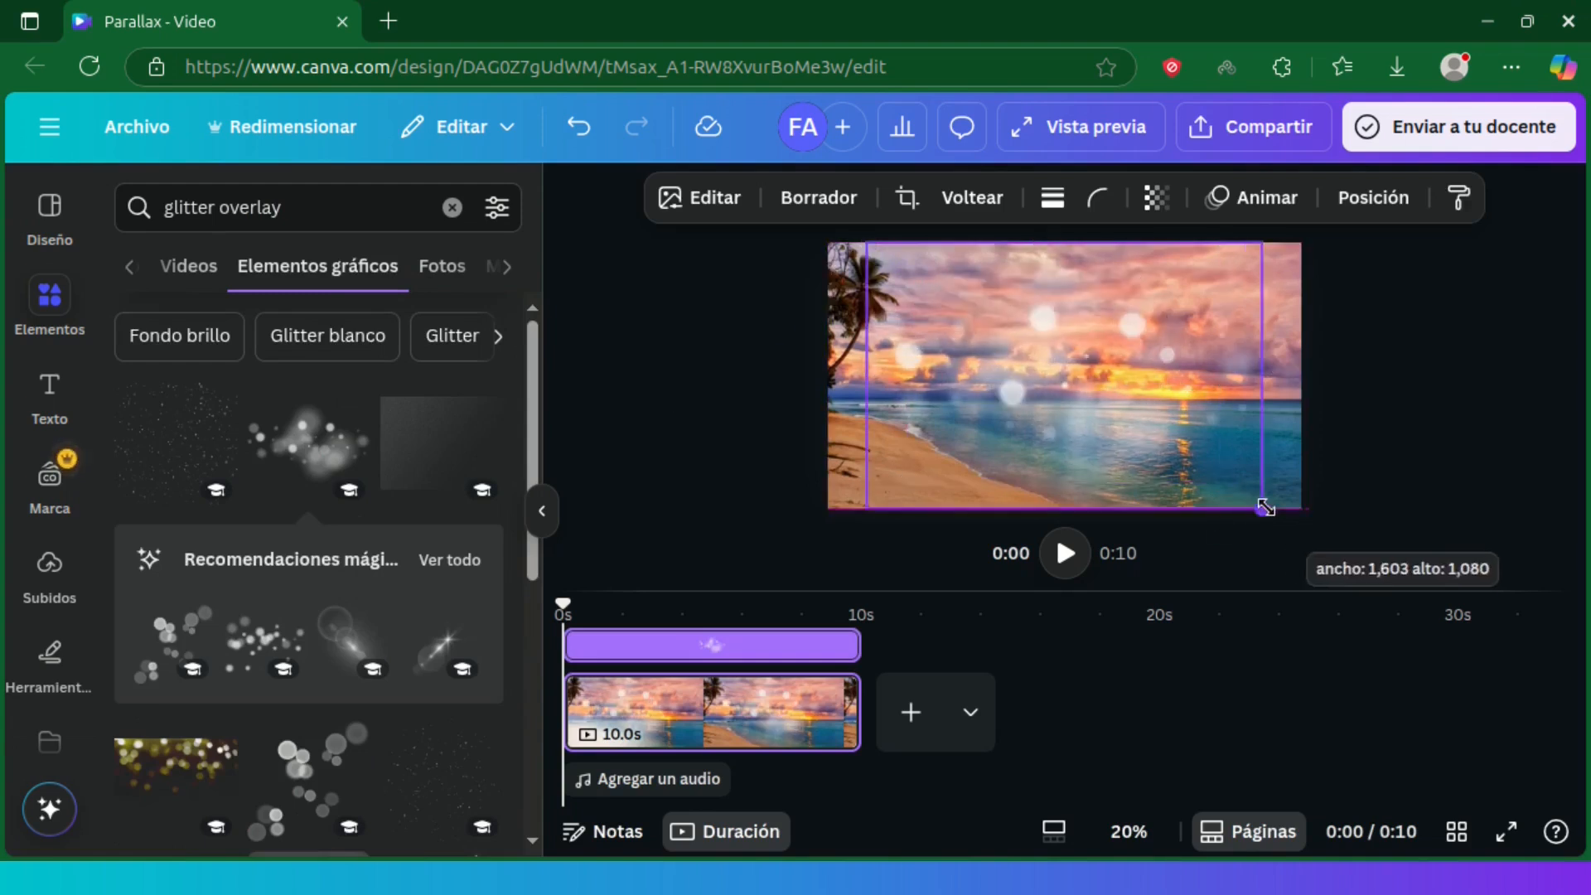
{"action": "left_click_drag", "start_coordinate": [1326, 374], "coordinate": [1301, 372]}
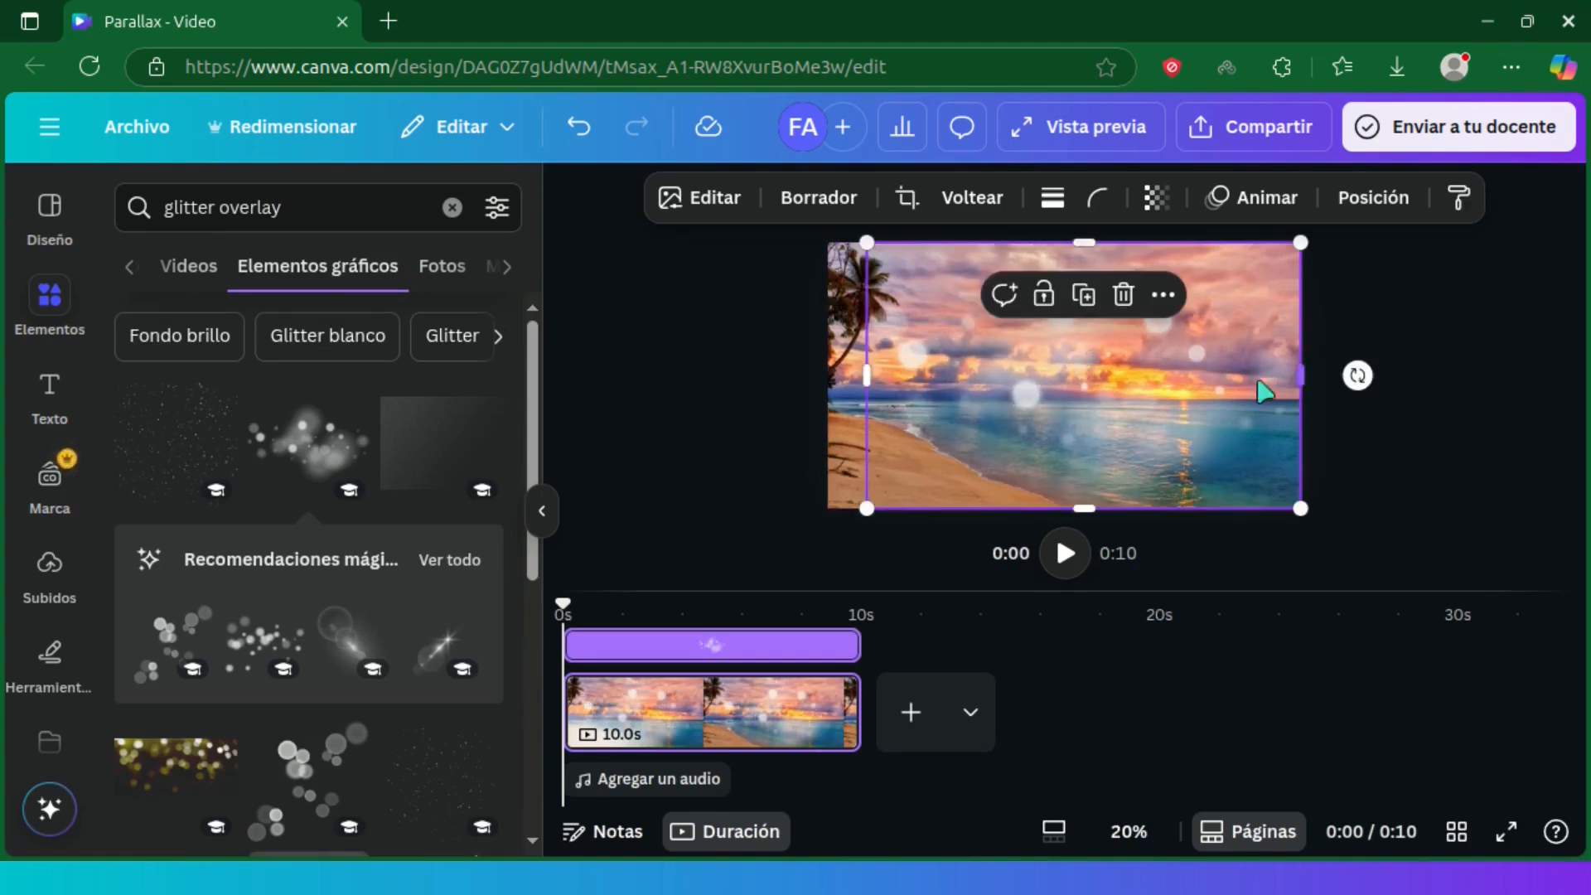
{"action": "left_click_drag", "start_coordinate": [873, 375], "coordinate": [824, 378]}
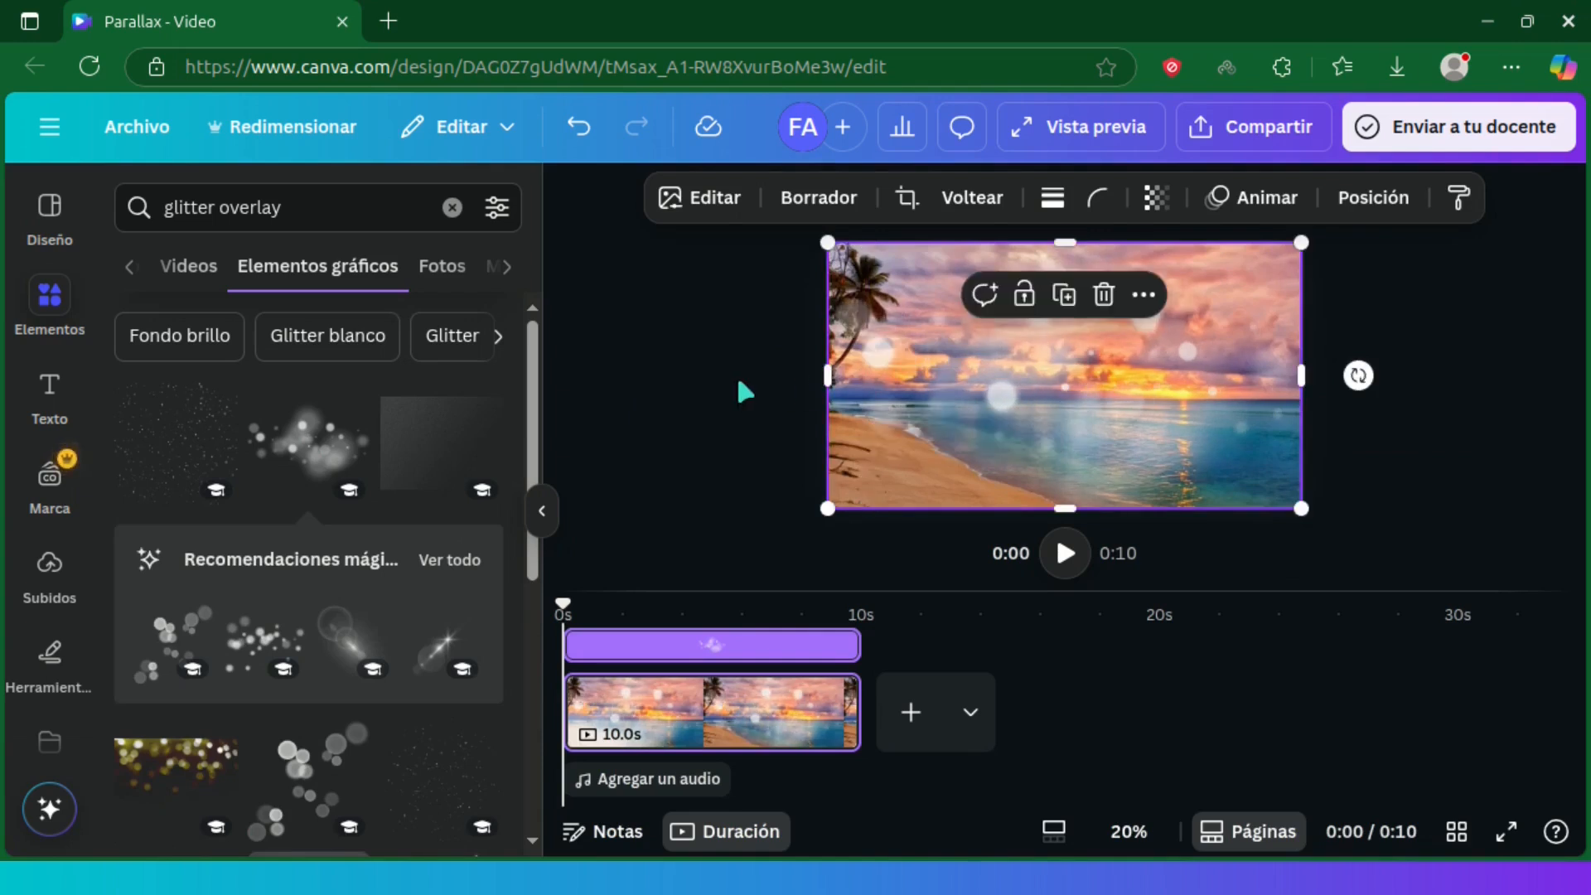
Add a title text to the page reading "PLAYA"
{"action": "left_click", "coordinate": [50, 389]}
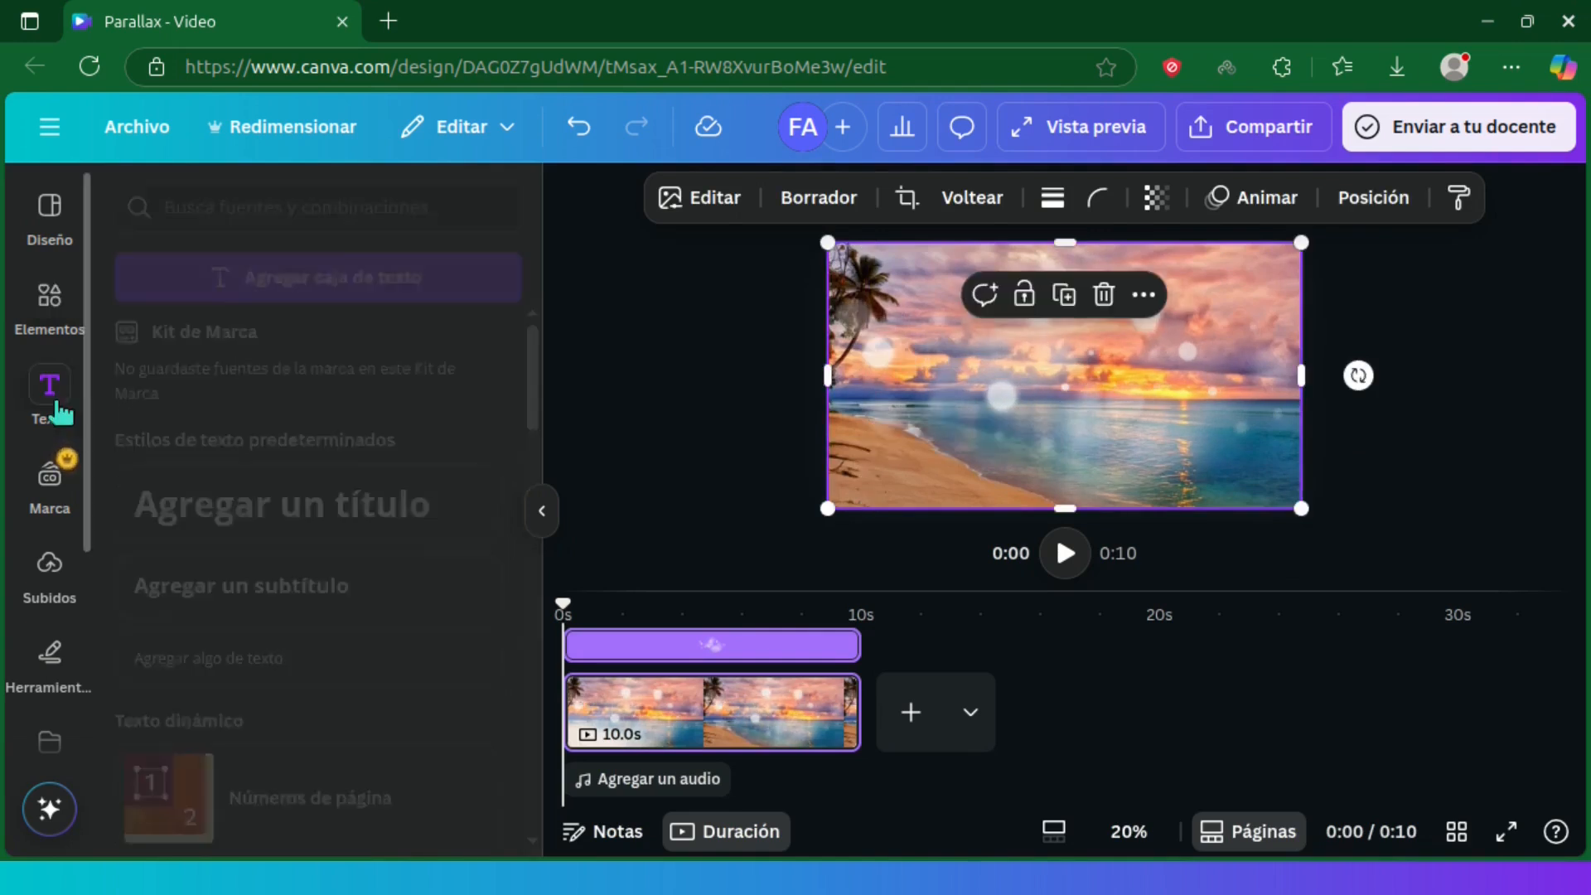
{"action": "left_click", "coordinate": [466, 522]}
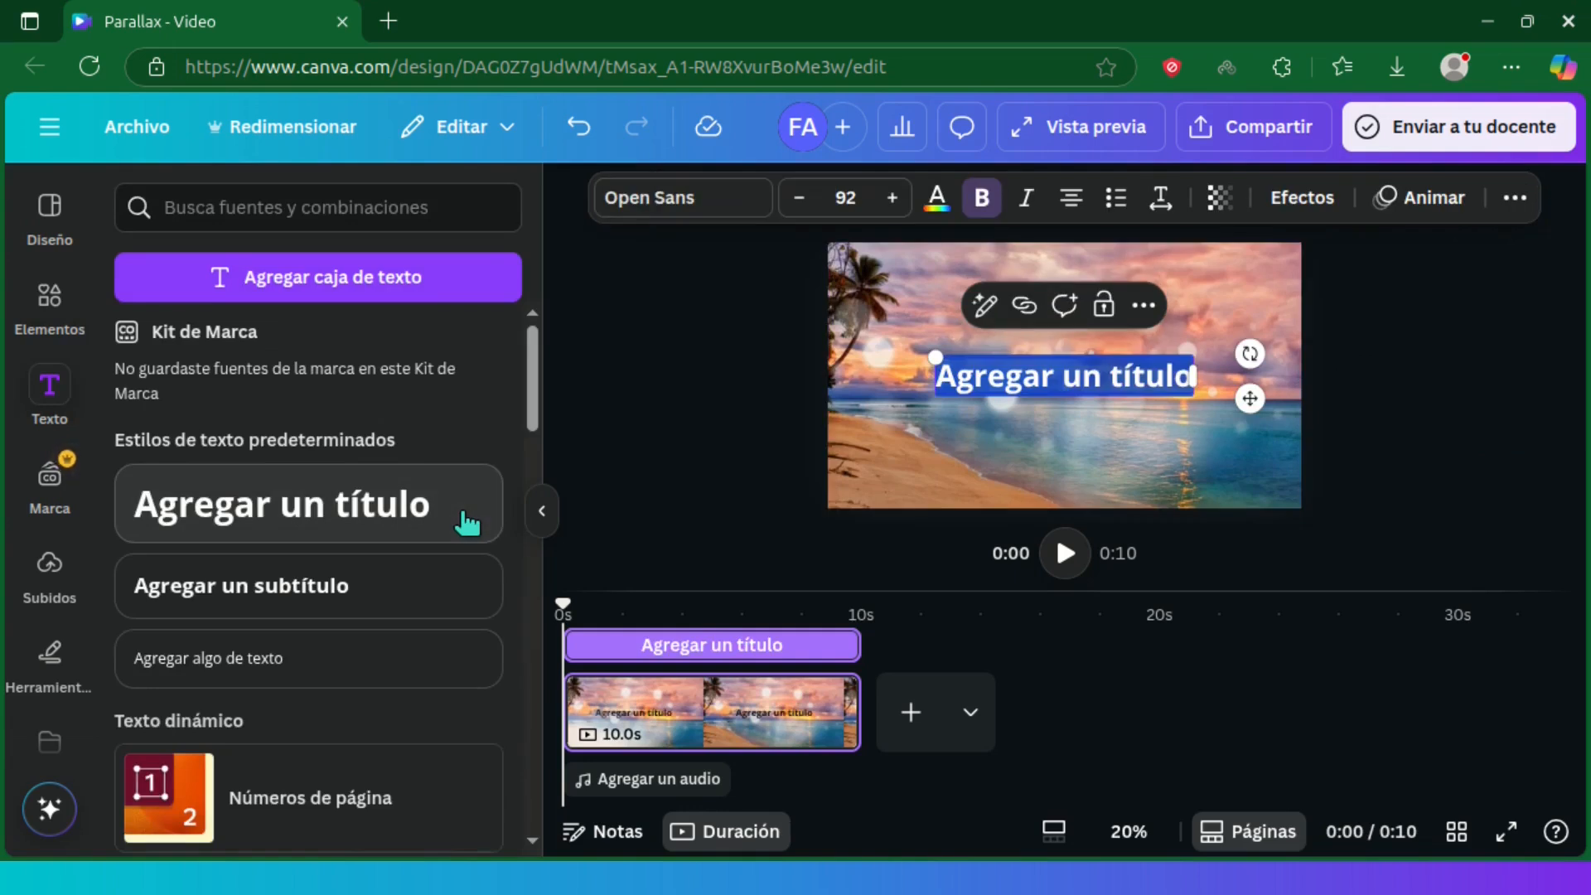
{"action": "type", "text": "PLAYA"}
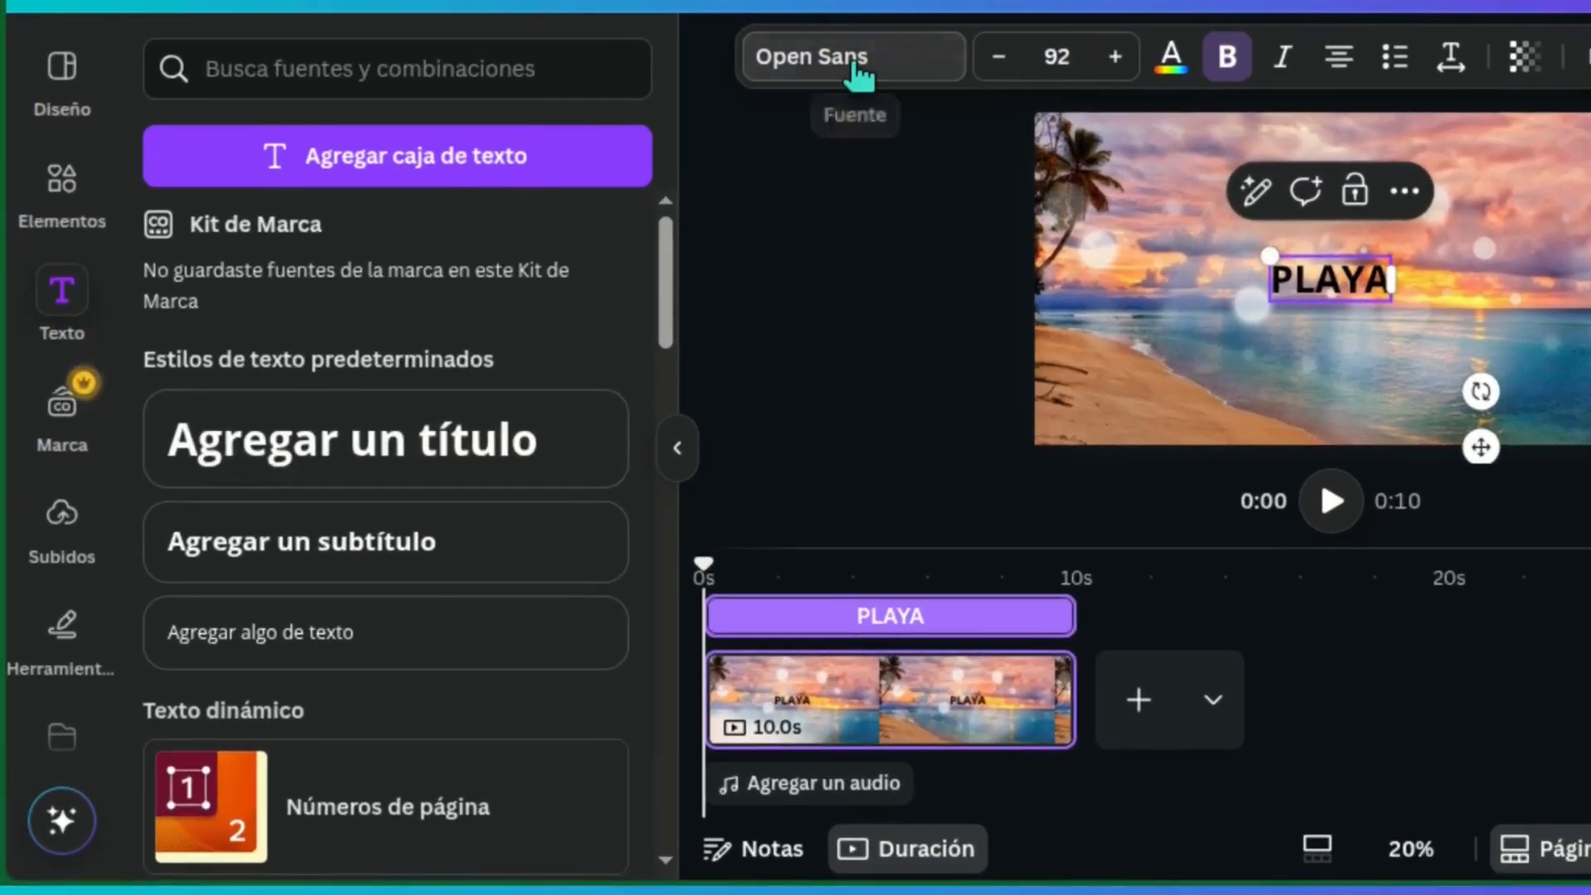
Search the fonts for "210" and apply 210 수퍼사이즈 Black Box to the PLAYA title
{"action": "left_click", "coordinate": [684, 201]}
{"action": "left_click", "coordinate": [432, 203]}
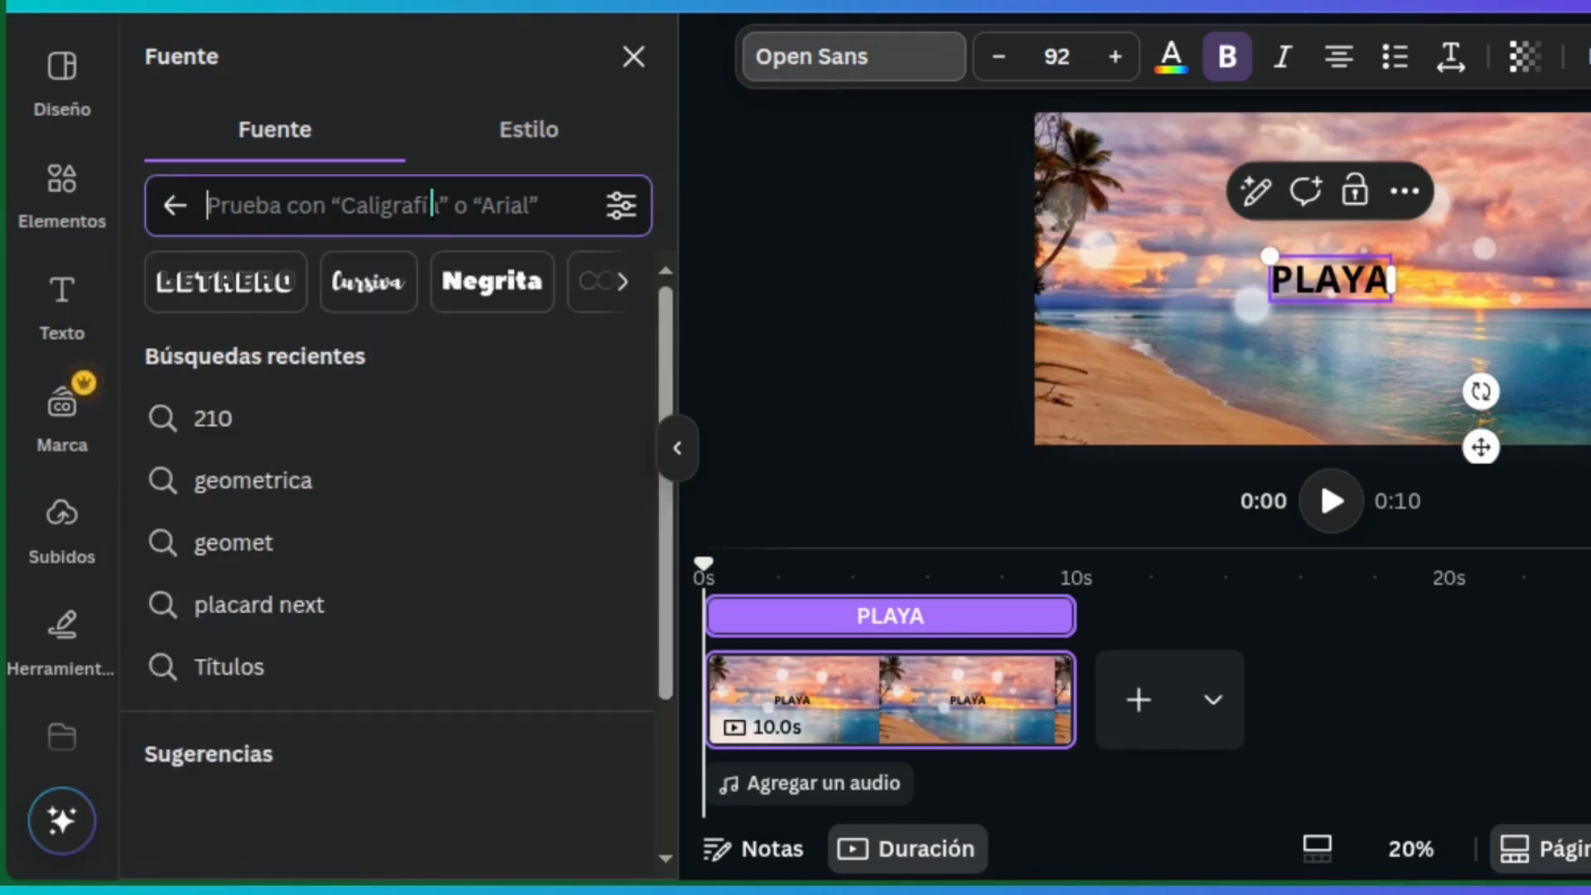
{"action": "type", "text": "210"}
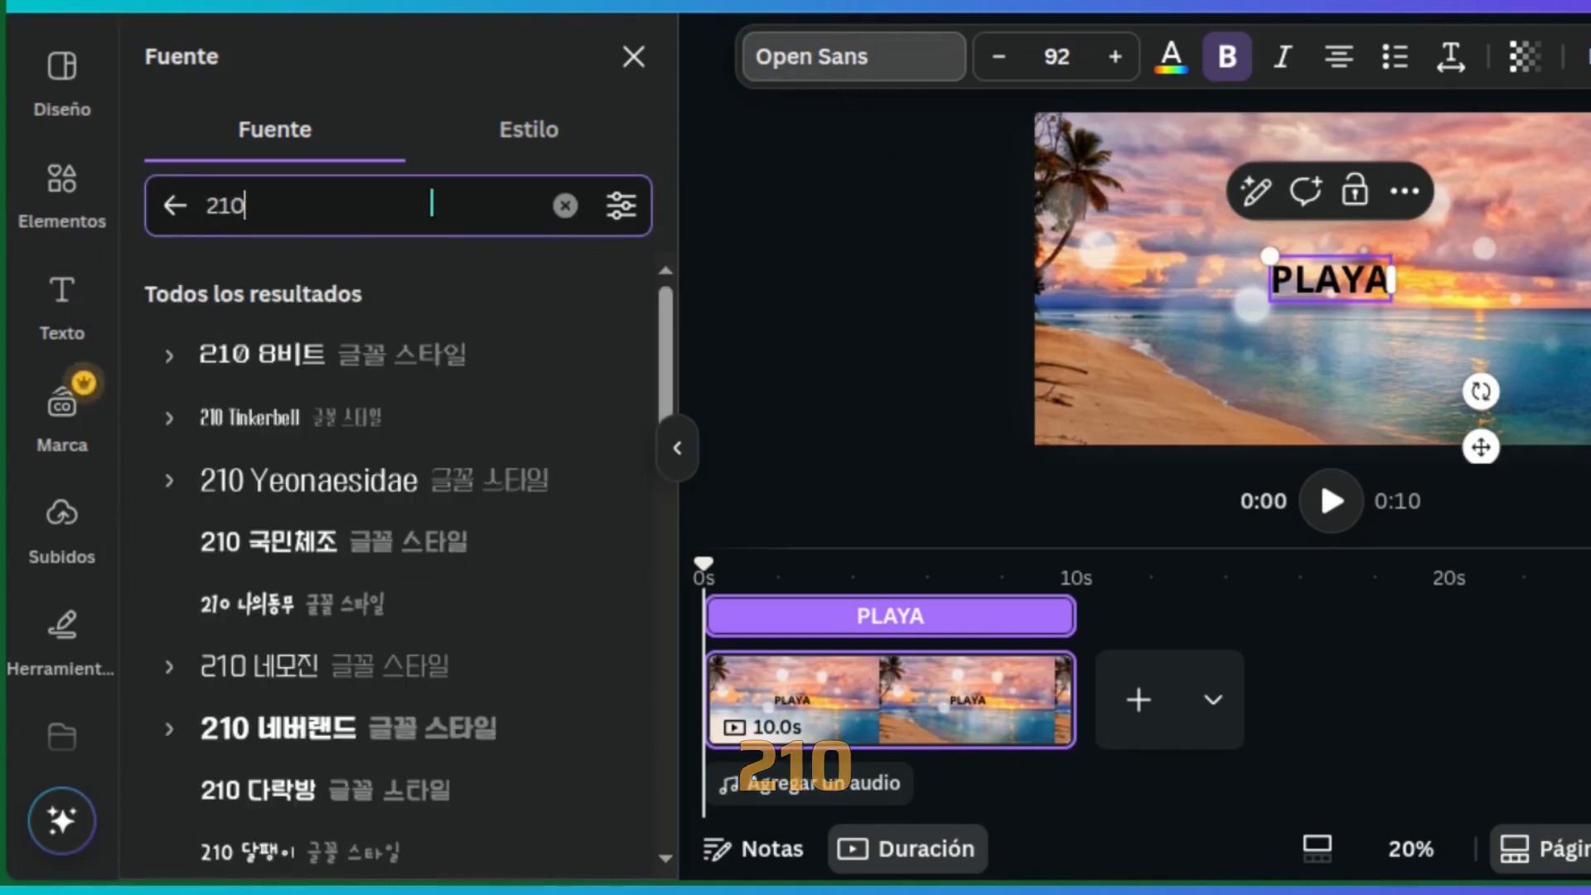
{"action": "left_click_drag", "start_coordinate": [665, 332], "coordinate": [681, 847]}
{"action": "left_click", "coordinate": [547, 847]}
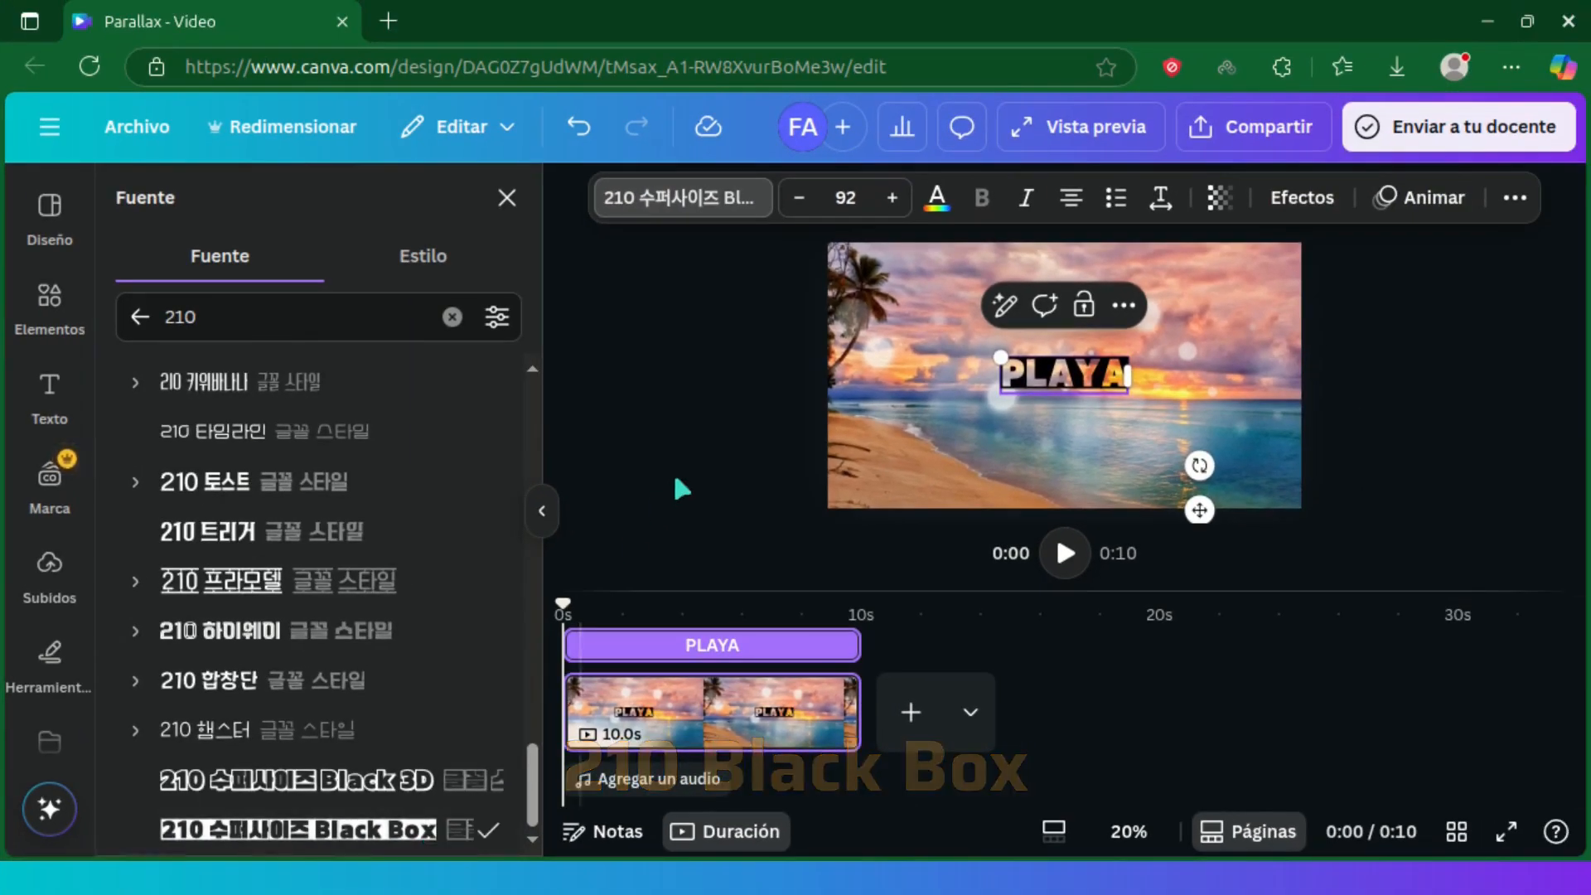
Set the PLAYA title's font size to 250 and its text color to white
{"action": "left_click", "coordinate": [823, 178]}
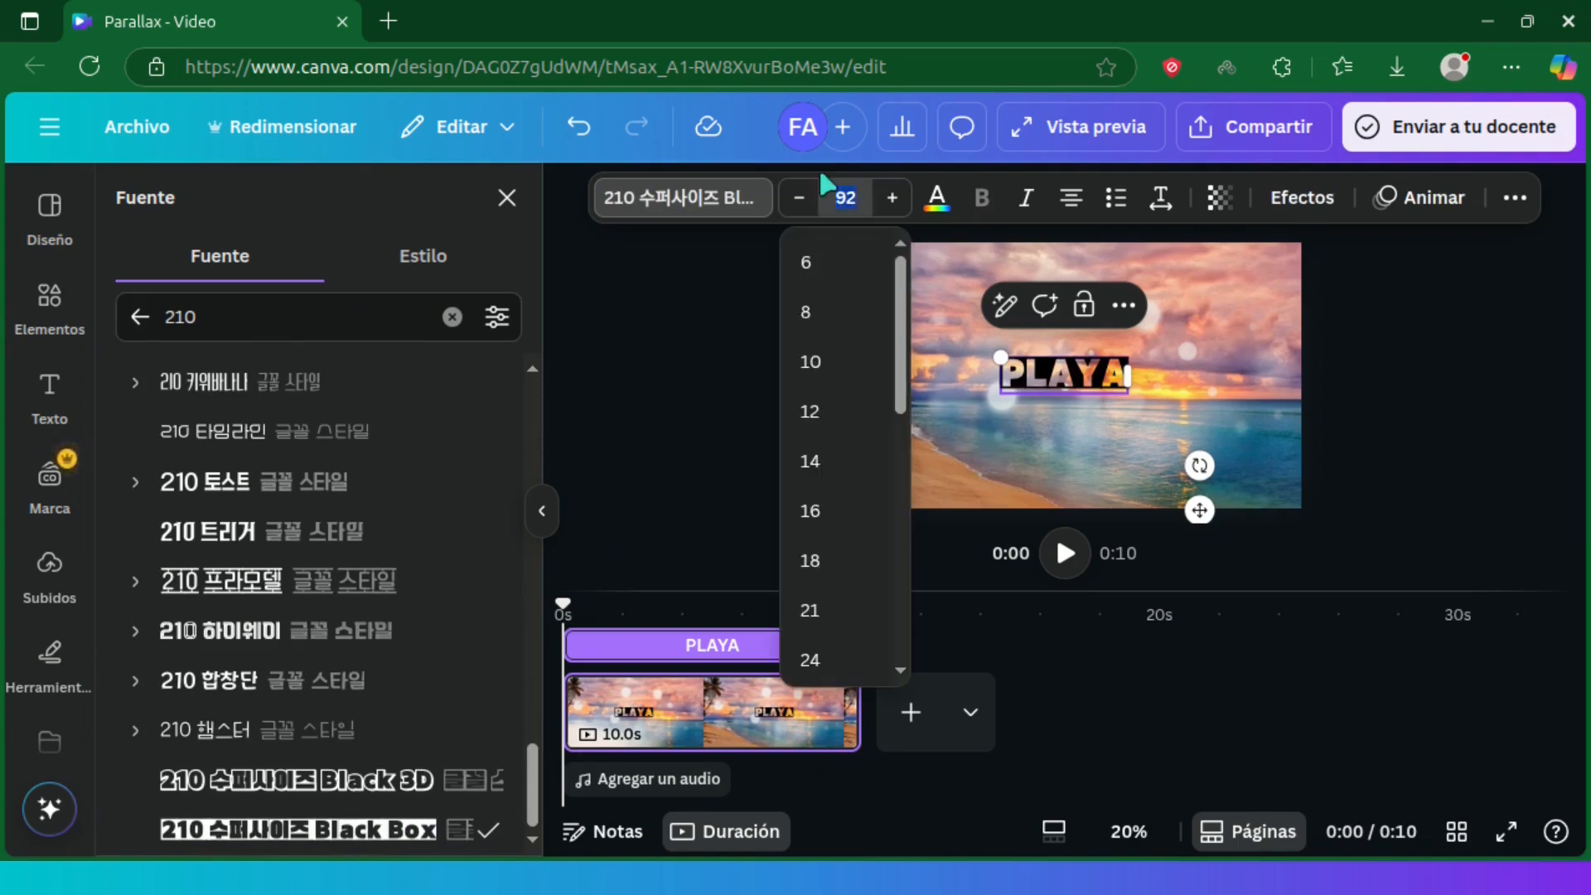
{"action": "type", "text": "250"}
{"action": "key", "text": "Return"}
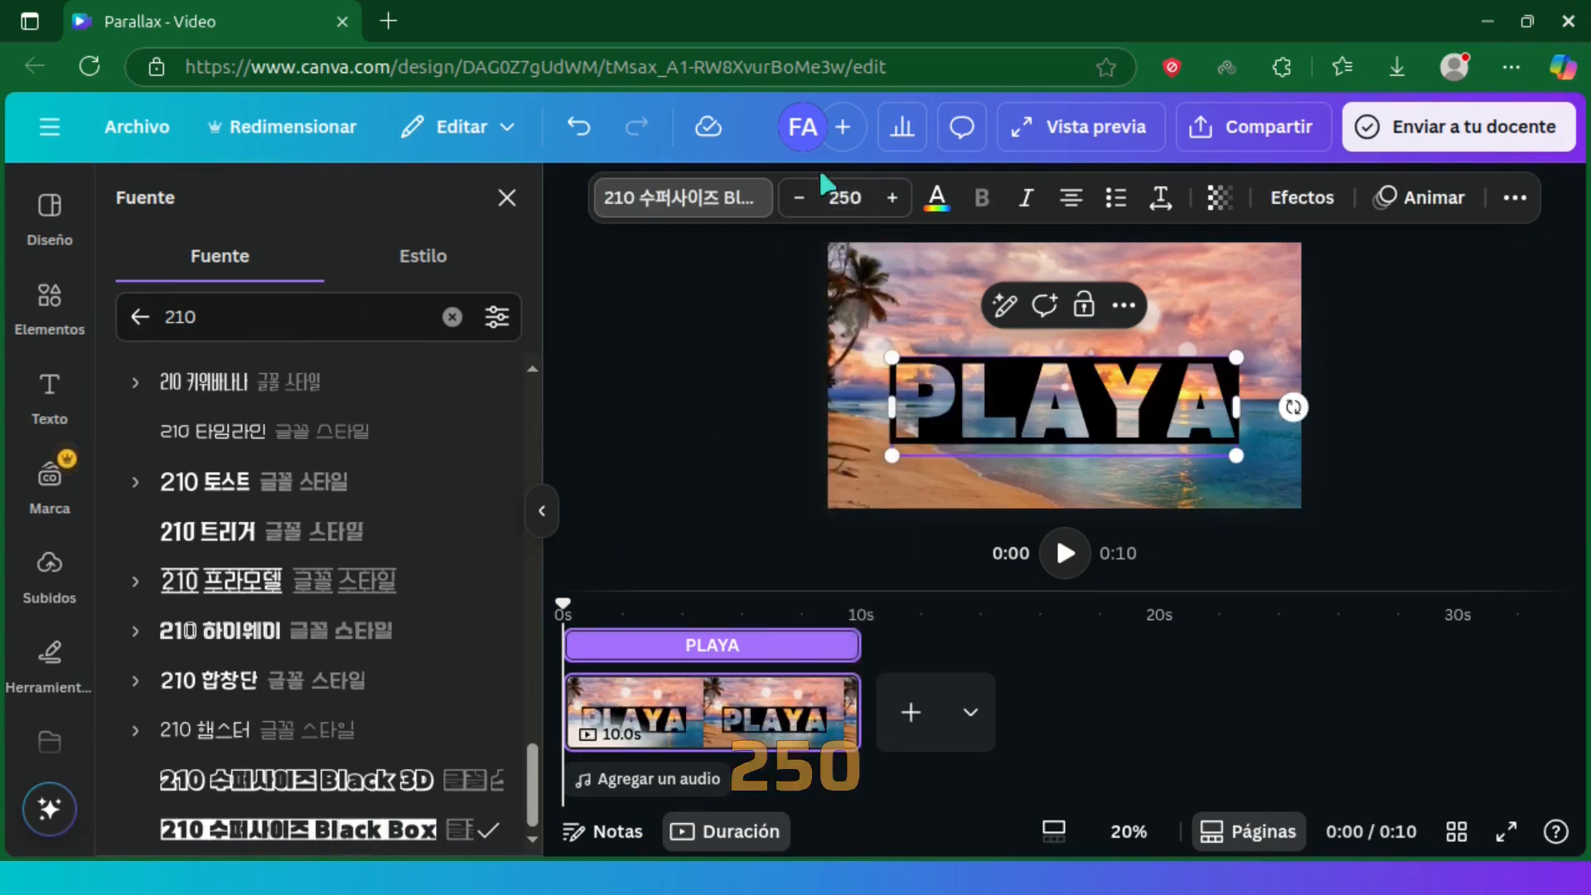
{"action": "left_click", "coordinate": [930, 199]}
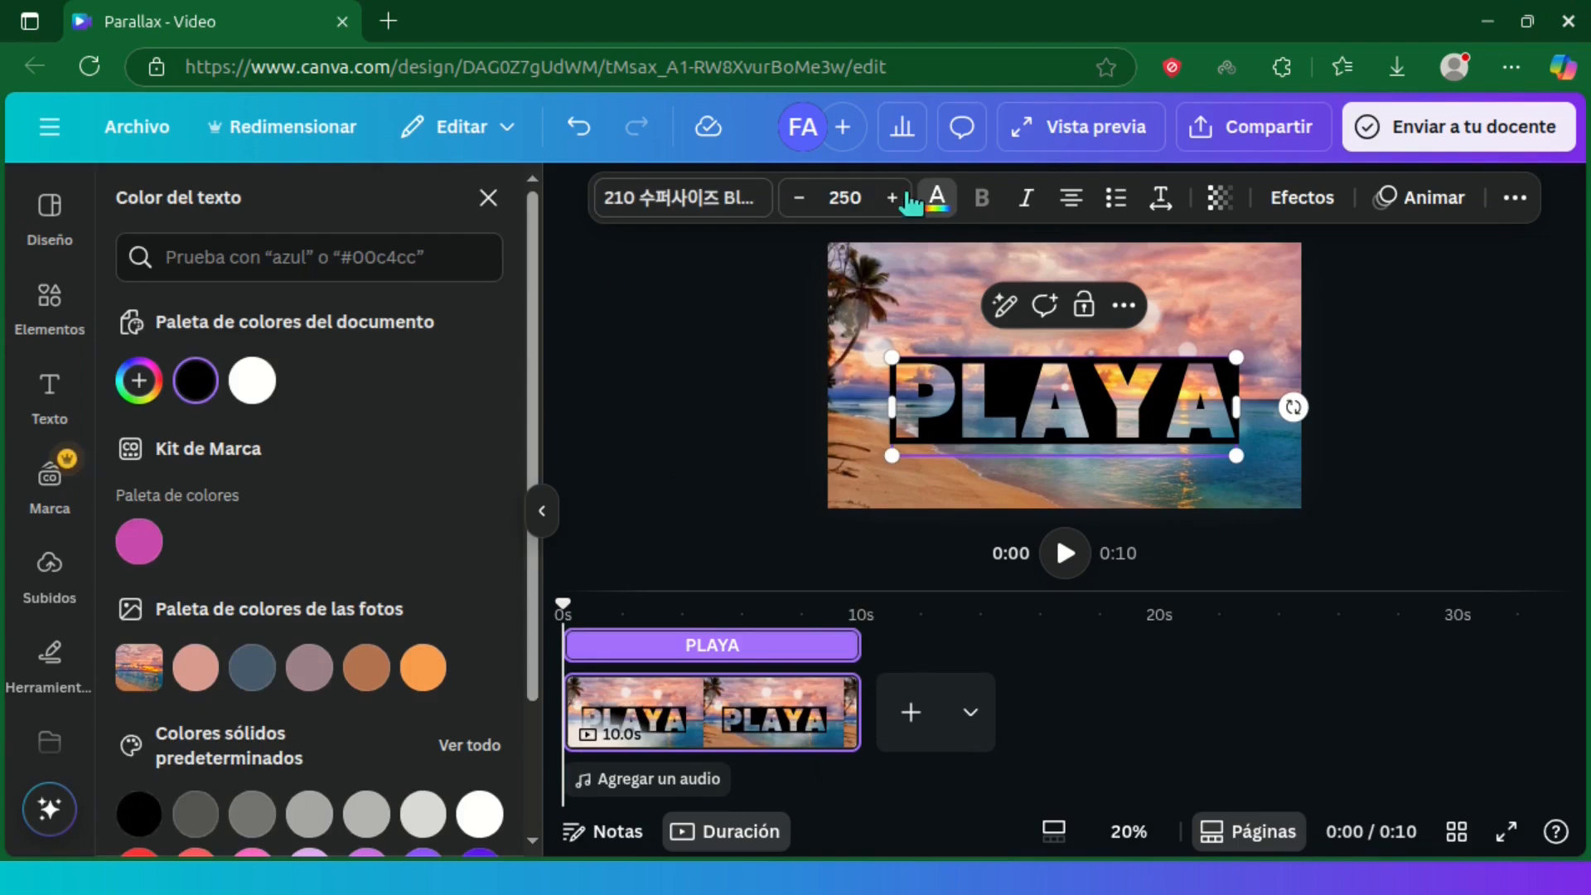
{"action": "left_click", "coordinate": [253, 381]}
{"action": "left_click", "coordinate": [264, 812]}
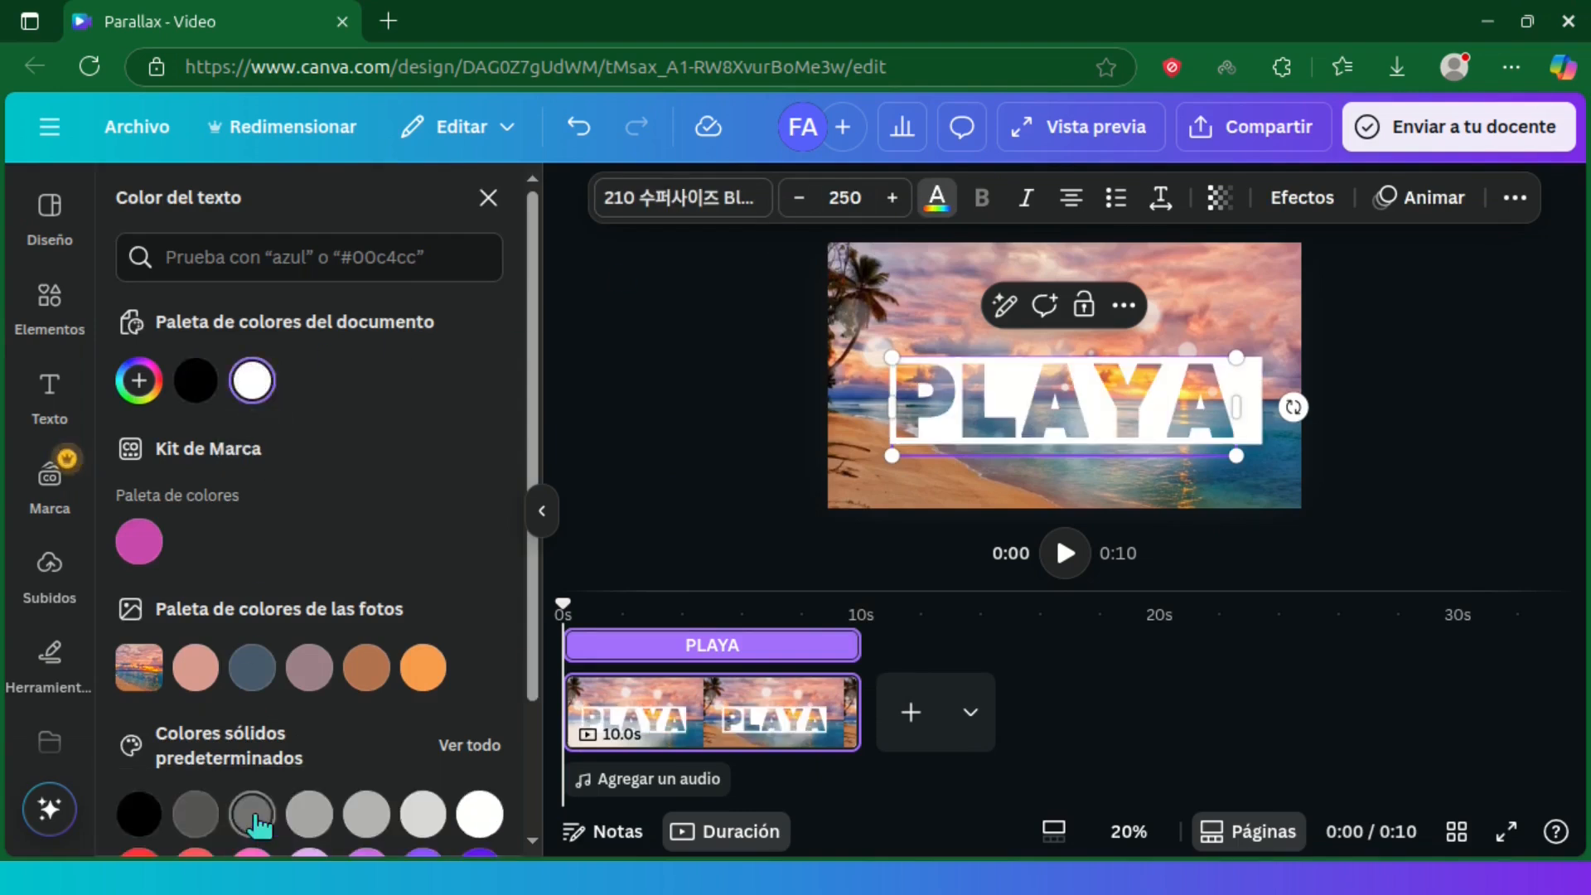
Move the PLAYA title slightly upward to the middle of the page
{"action": "left_click", "coordinate": [666, 475]}
{"action": "left_click_drag", "start_coordinate": [997, 381], "coordinate": [998, 350]}
{"action": "left_click", "coordinate": [736, 447]}
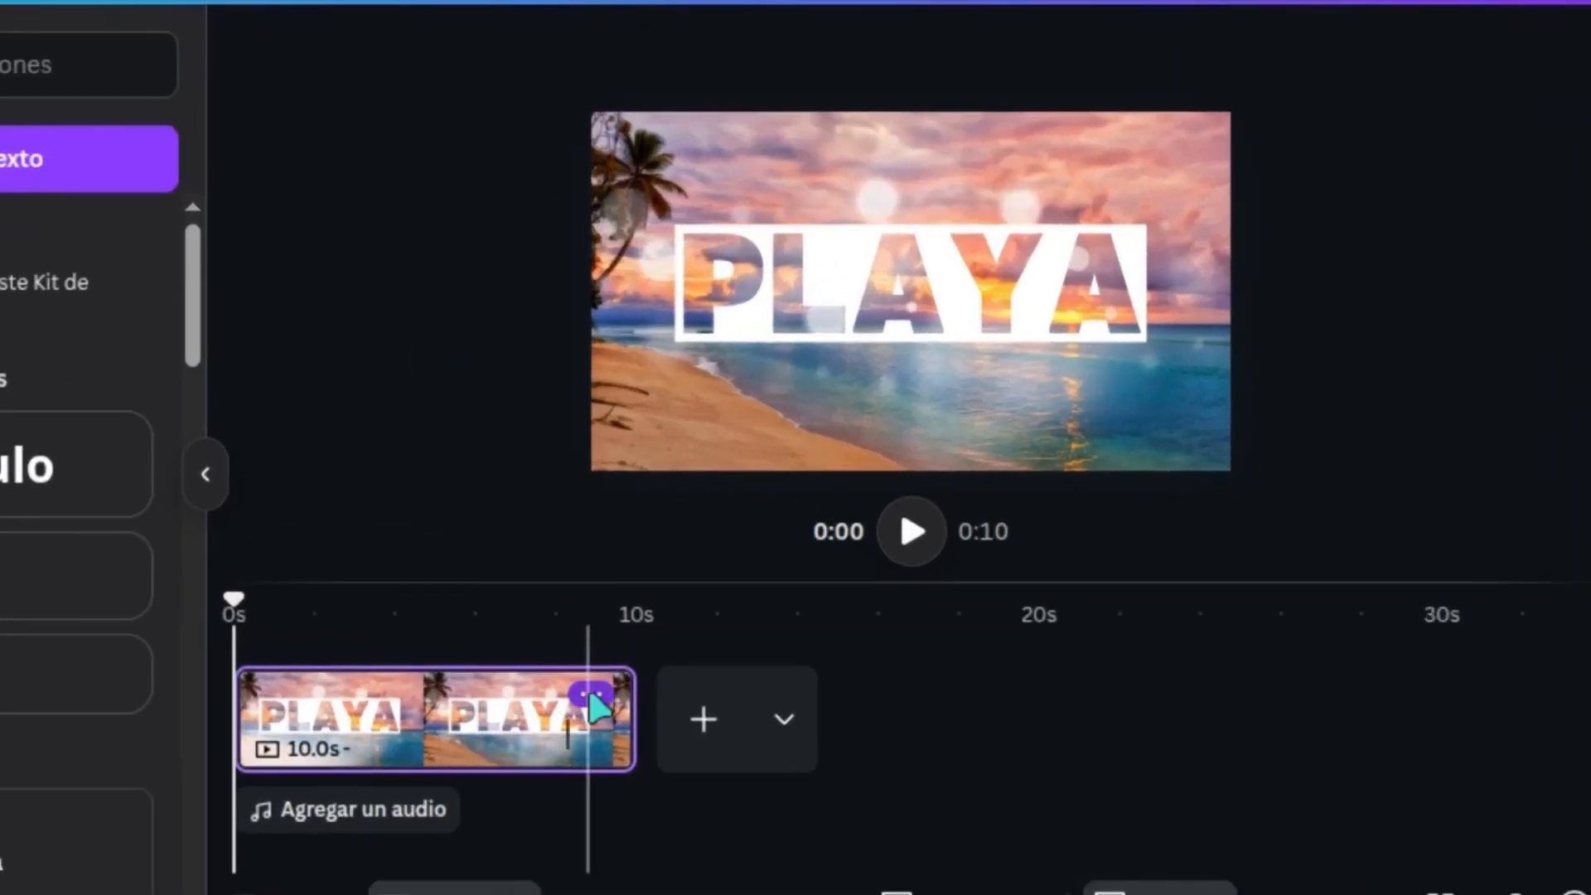
Duplicate the page in the timeline and return the playhead to the start of page 1
{"action": "left_click", "coordinate": [590, 691]}
{"action": "left_click", "coordinate": [883, 323]}
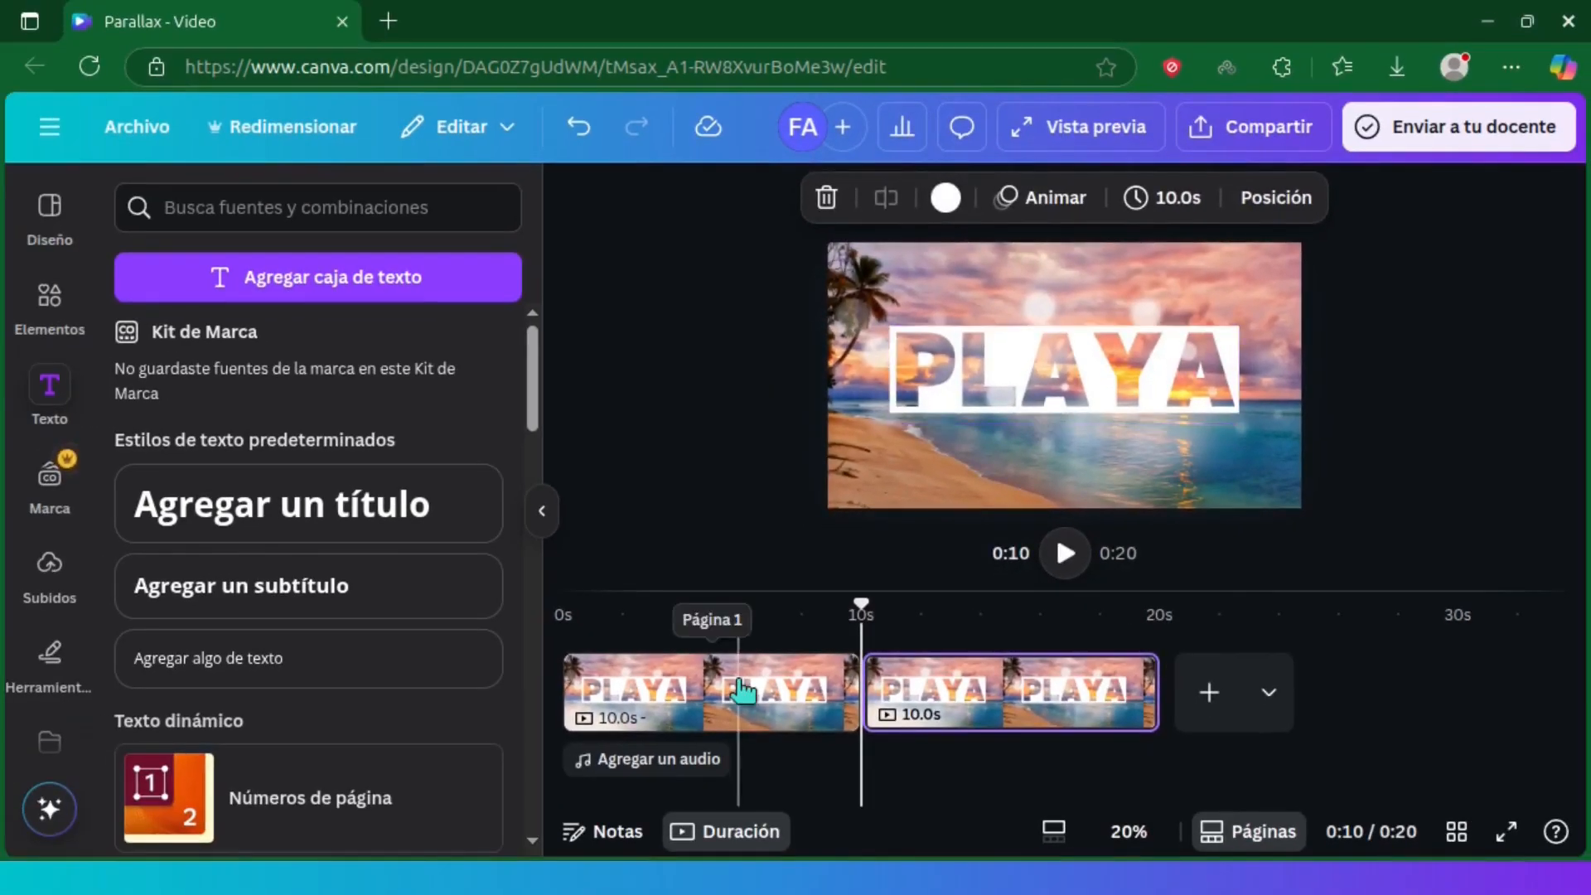
{"action": "left_click", "coordinate": [705, 604]}
{"action": "left_click_drag", "start_coordinate": [734, 602], "coordinate": [538, 599]}
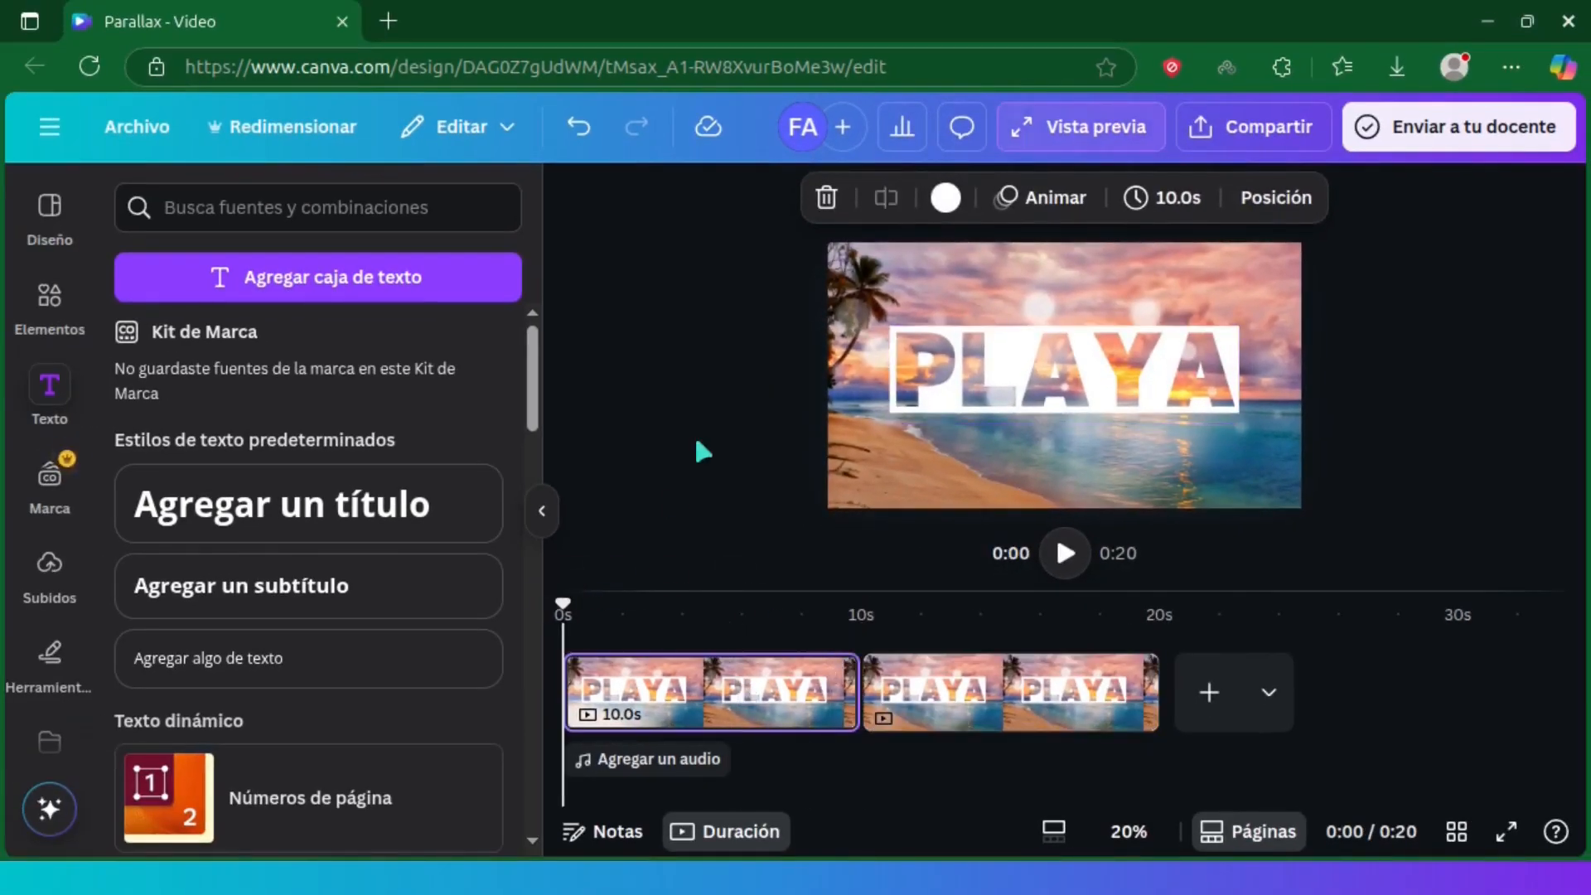
Show page 1's layers and move the beach image layer above the PLAYA text and the light-spots overlay
{"action": "left_click", "coordinate": [1277, 199]}
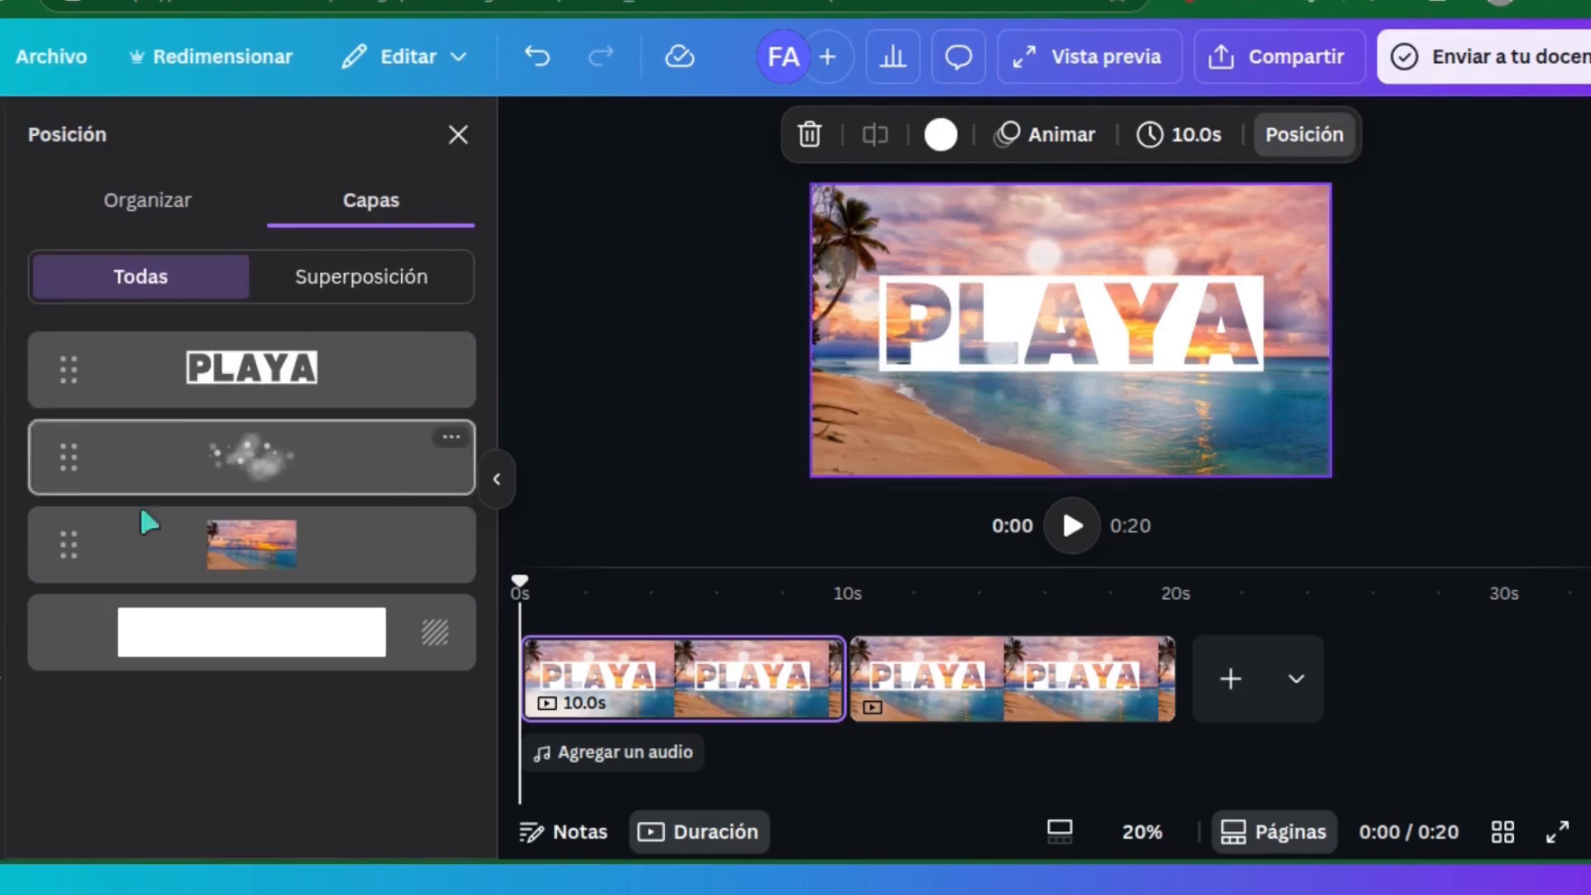
{"action": "left_click_drag", "start_coordinate": [155, 577], "coordinate": [158, 438]}
{"action": "left_click_drag", "start_coordinate": [75, 399], "coordinate": [73, 340]}
Set the canvas zoom to 10% and enlarge page 1's beach image to about 6,179 × 3,422, centering its sunset sky on the page
{"action": "left_click", "coordinate": [1137, 837]}
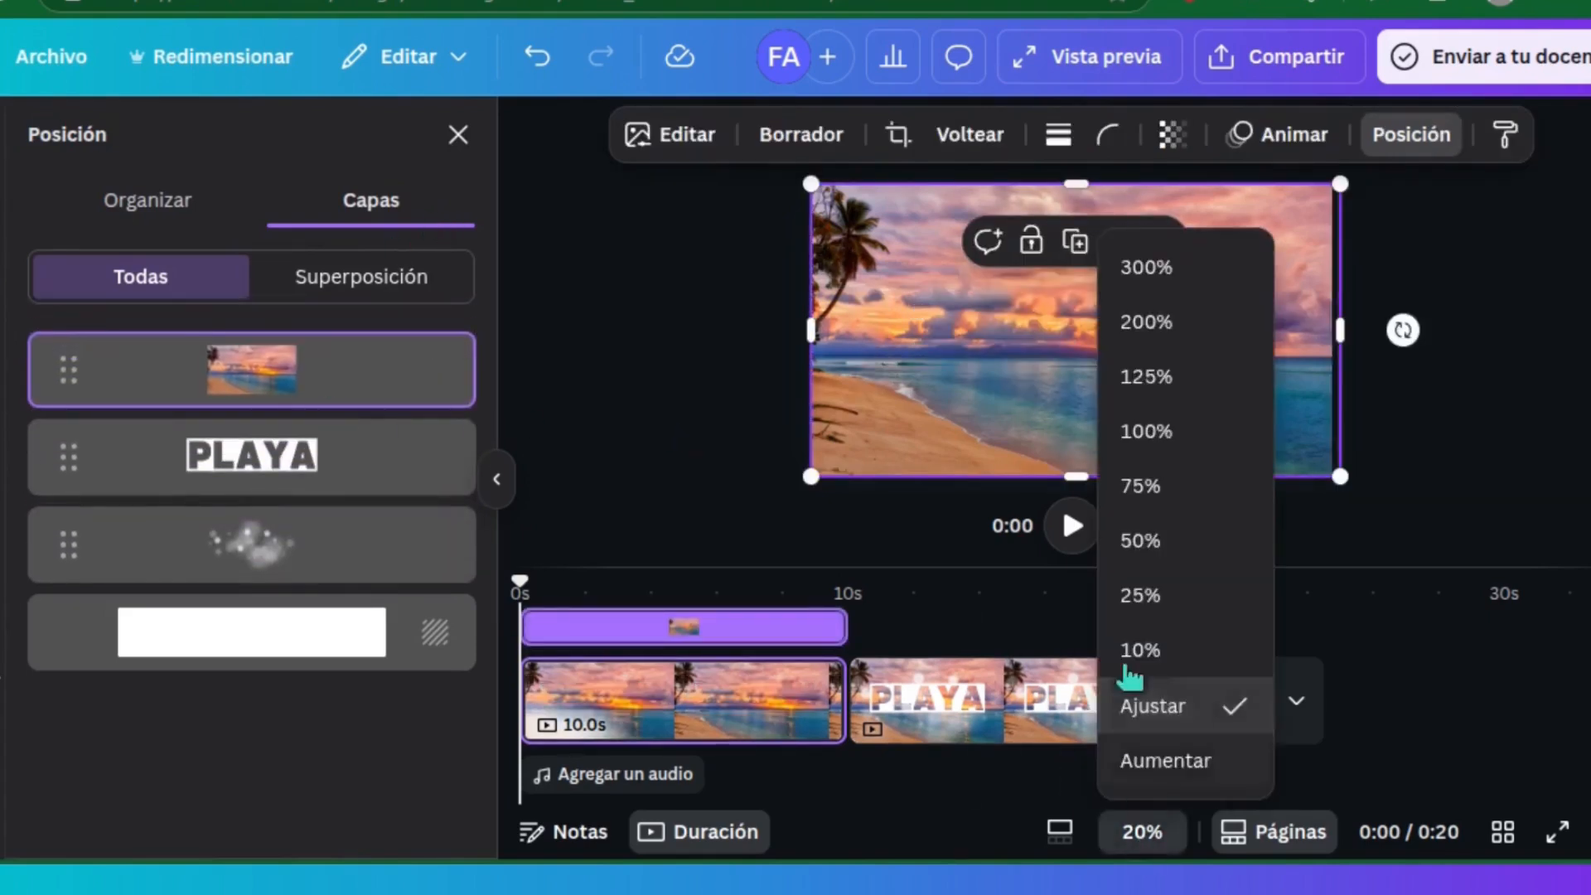
{"action": "left_click", "coordinate": [1139, 651]}
{"action": "left_click_drag", "start_coordinate": [913, 409], "coordinate": [632, 561]}
{"action": "left_click_drag", "start_coordinate": [1225, 270], "coordinate": [1497, 144]}
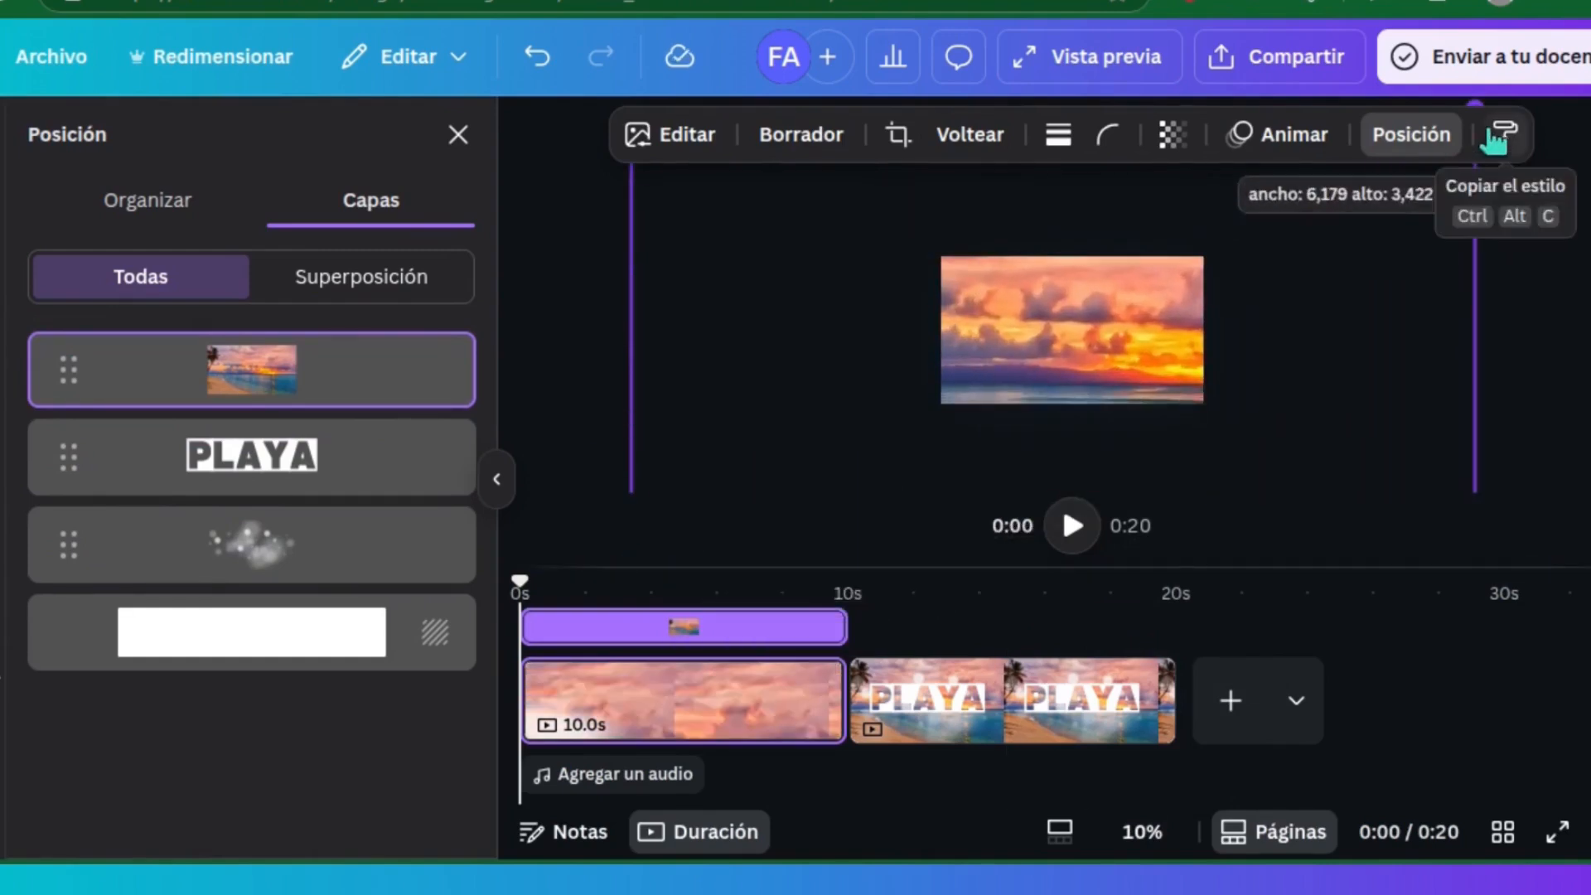
{"action": "left_click_drag", "start_coordinate": [1082, 332], "coordinate": [1087, 330]}
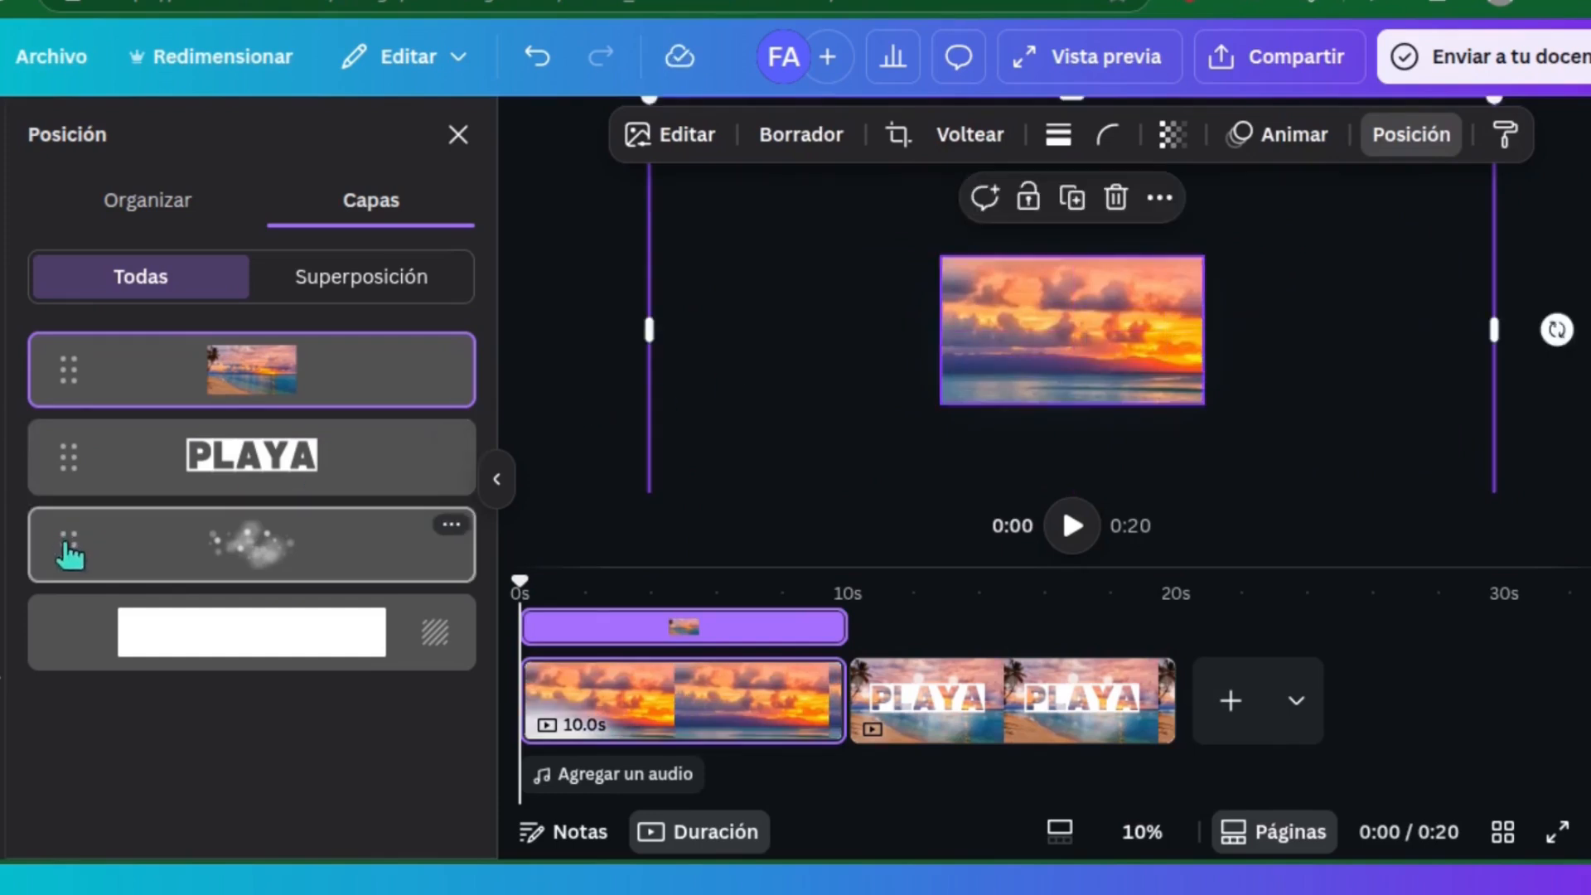
Bring the light-spots overlay to the top layer and enlarge it to about 6,139 wide, centered over the page
{"action": "left_click_drag", "start_coordinate": [71, 540], "coordinate": [64, 352]}
{"action": "left_click_drag", "start_coordinate": [938, 405], "coordinate": [646, 568]}
{"action": "left_click_drag", "start_coordinate": [1203, 256], "coordinate": [1510, 131]}
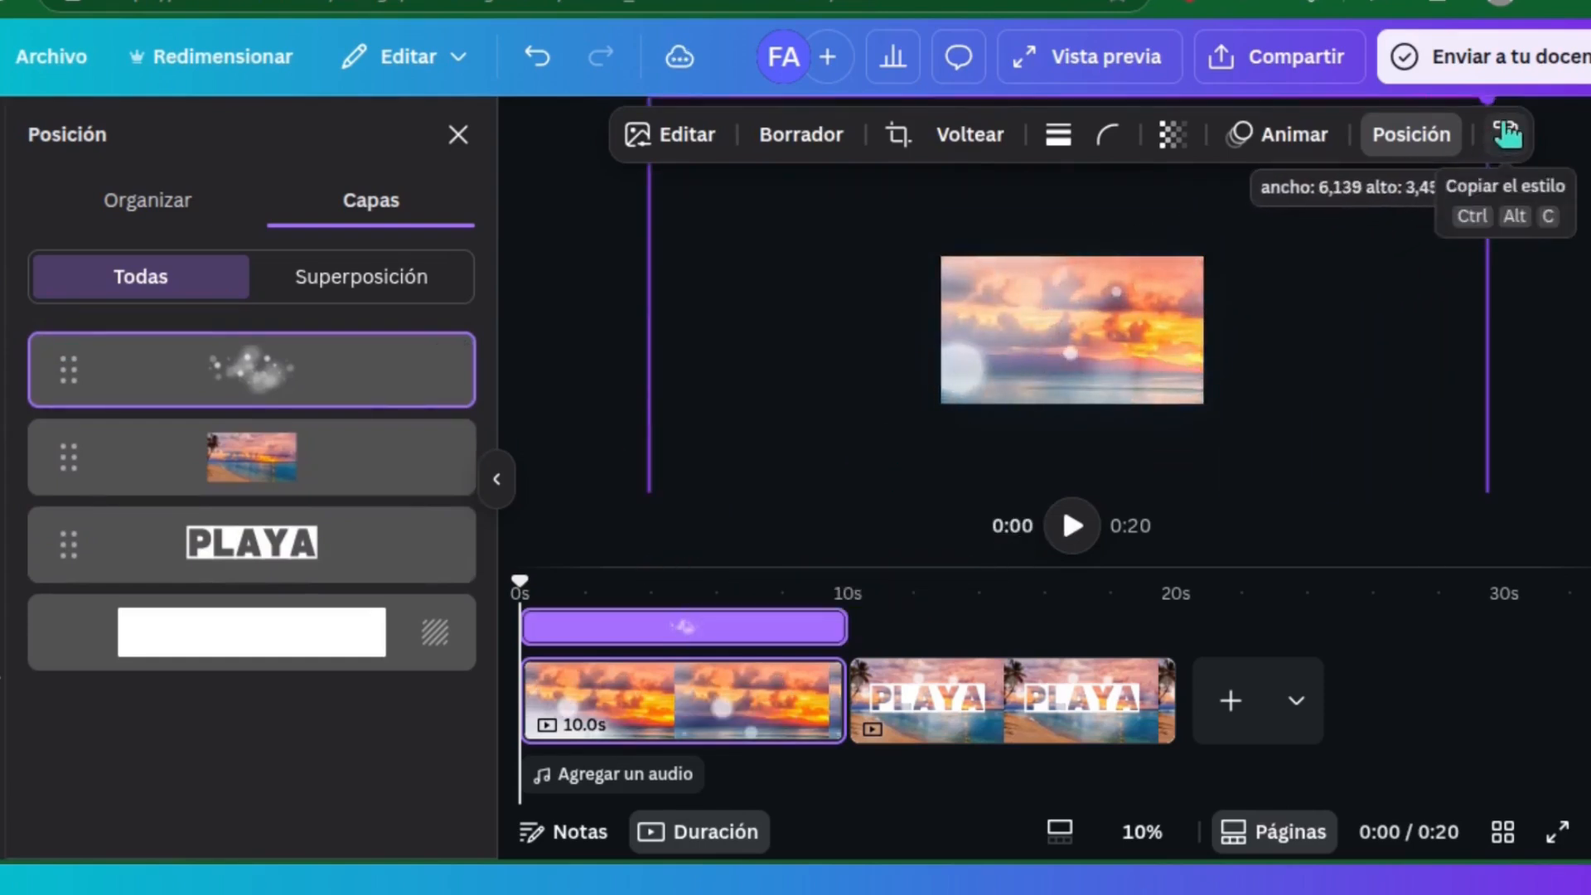
{"action": "left_click_drag", "start_coordinate": [1082, 336], "coordinate": [1081, 339]}
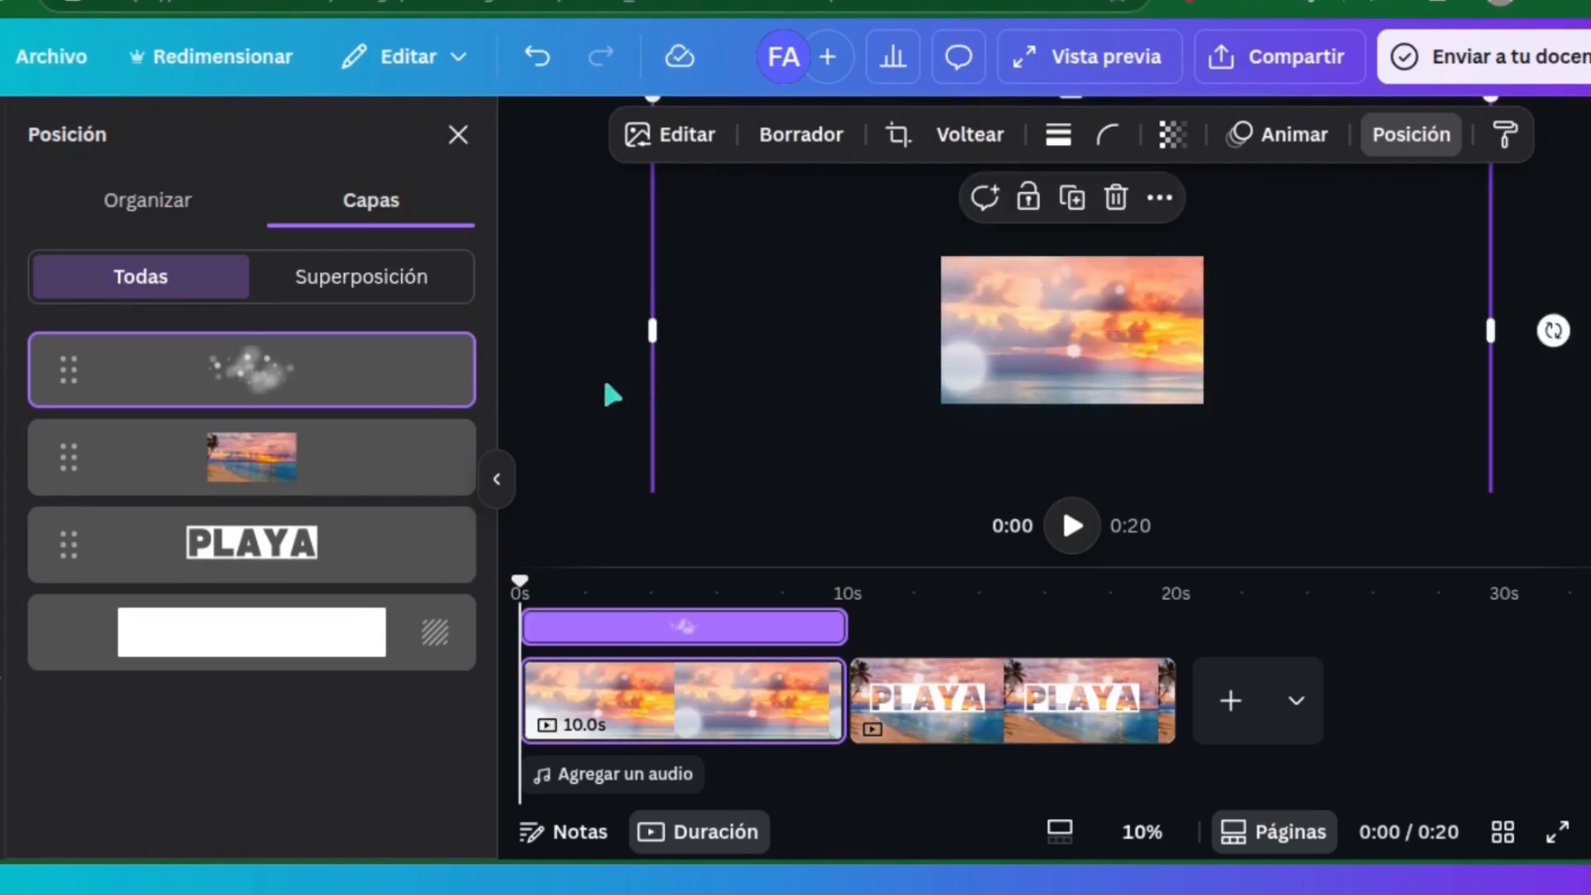
Bring the PLAYA text to the top layer and enlarge it to a font size of about 1337
{"action": "left_click_drag", "start_coordinate": [60, 539], "coordinate": [59, 367]}
{"action": "left_click_drag", "start_coordinate": [977, 358], "coordinate": [601, 464]}
{"action": "left_click_drag", "start_coordinate": [1176, 298], "coordinate": [1588, 162]}
{"action": "left_click_drag", "start_coordinate": [735, 447], "coordinate": [1025, 372]}
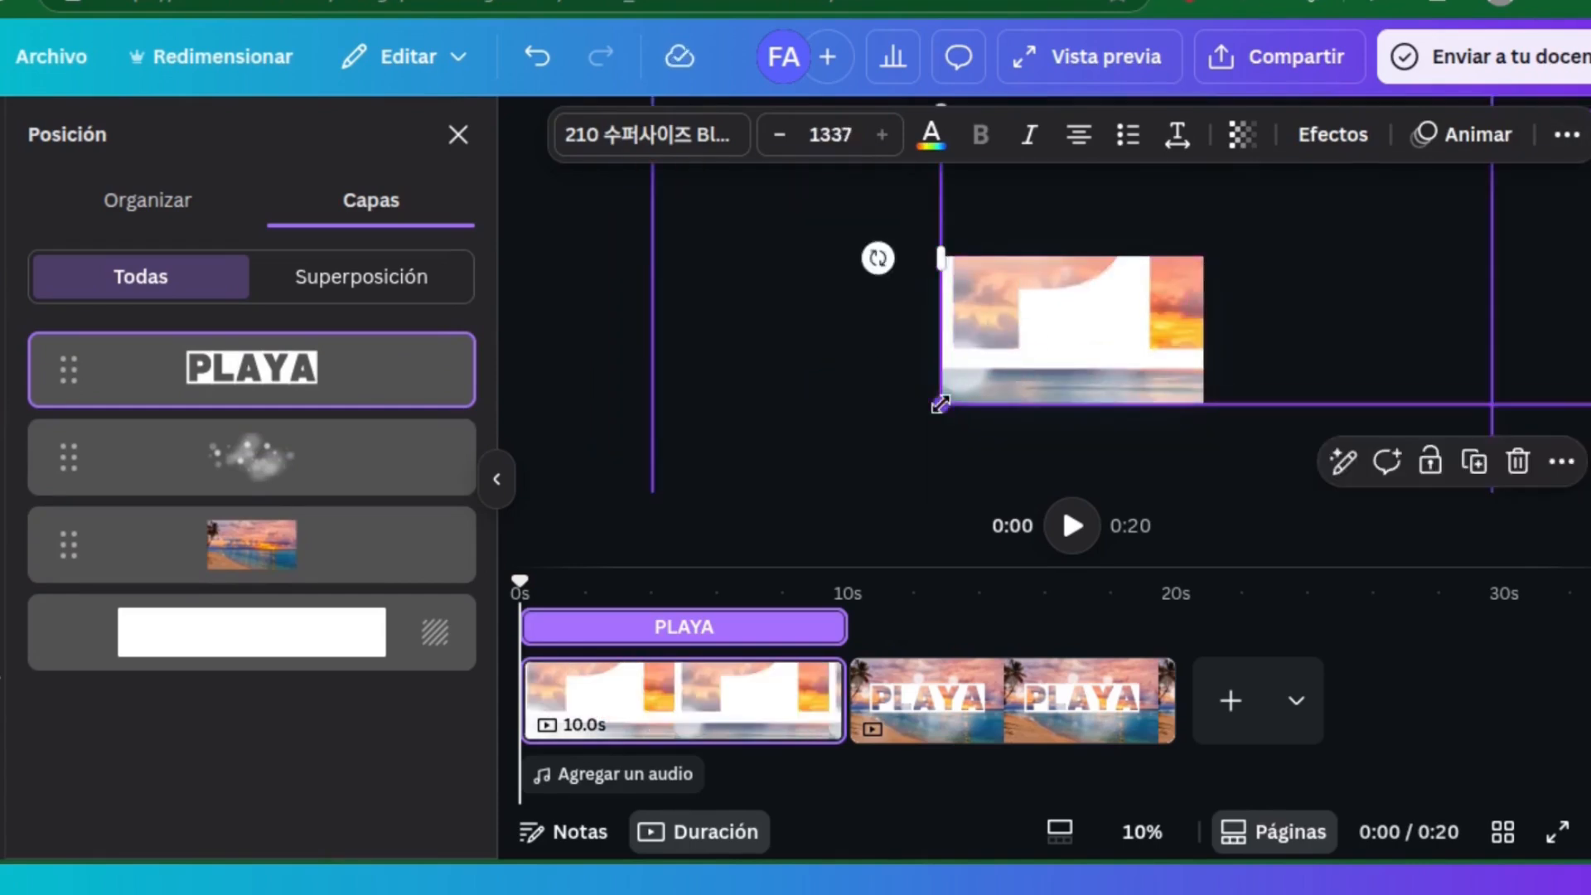
Enlarge the PLAYA text to a font size of about 3636 and position it so a letter's transparent cutout covers the whole page
{"action": "left_click_drag", "start_coordinate": [945, 408], "coordinate": [91, 800]}
{"action": "left_click_drag", "start_coordinate": [1113, 317], "coordinate": [1442, 303]}
{"action": "left_click_drag", "start_coordinate": [942, 401], "coordinate": [168, 815]}
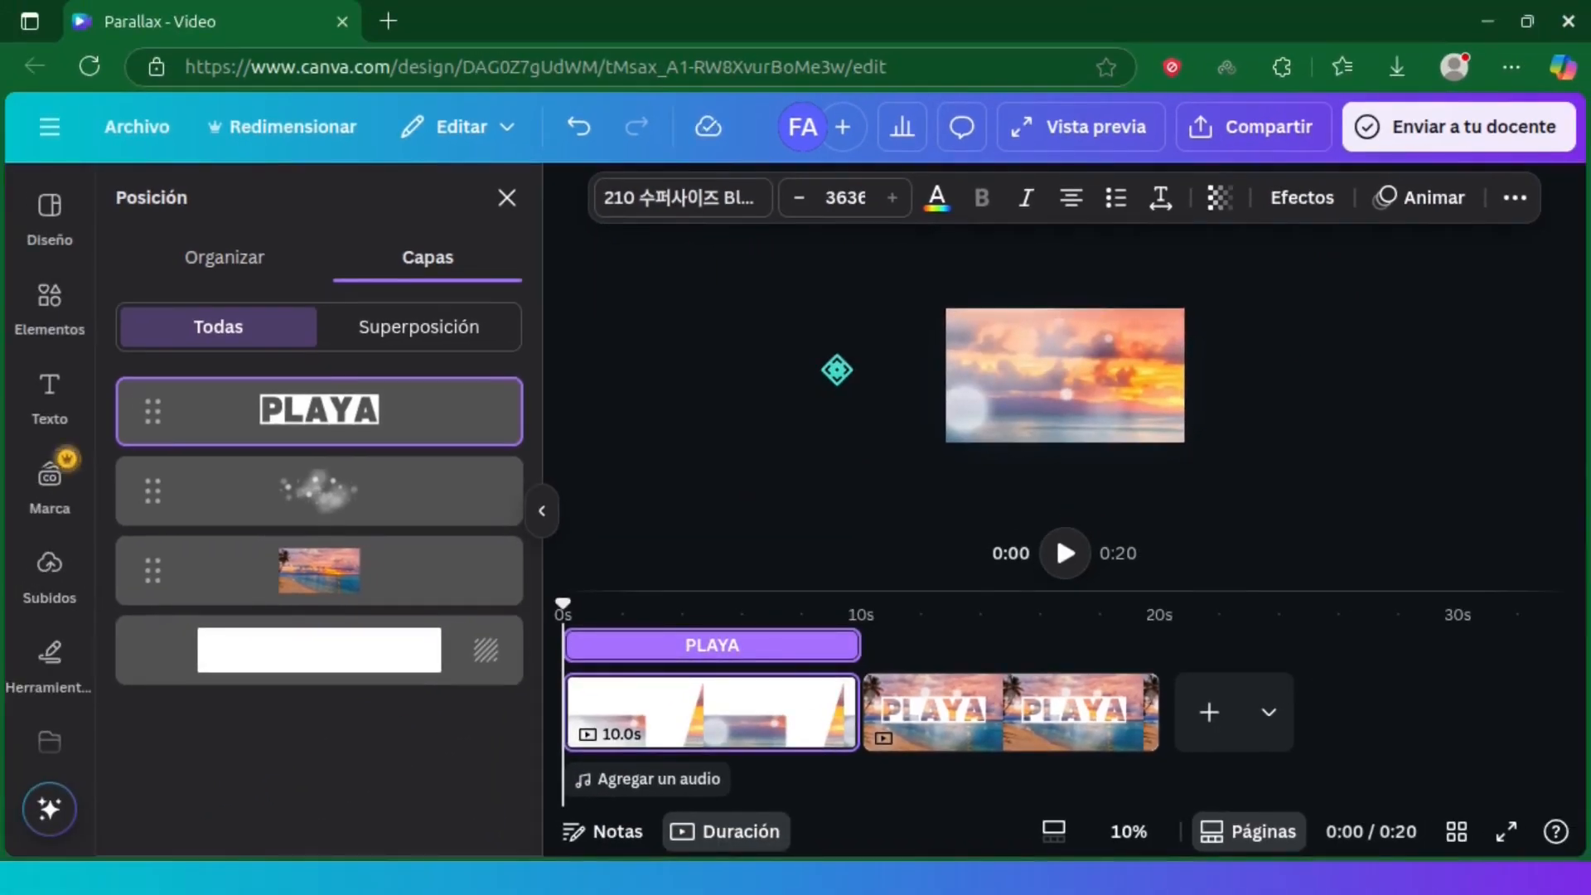
{"action": "left_click_drag", "start_coordinate": [837, 370], "coordinate": [837, 367]}
Add a "Conectar y animar" transition between the two pages and set its duration to 5 seconds
{"action": "mouse_move", "coordinate": [861, 711]}
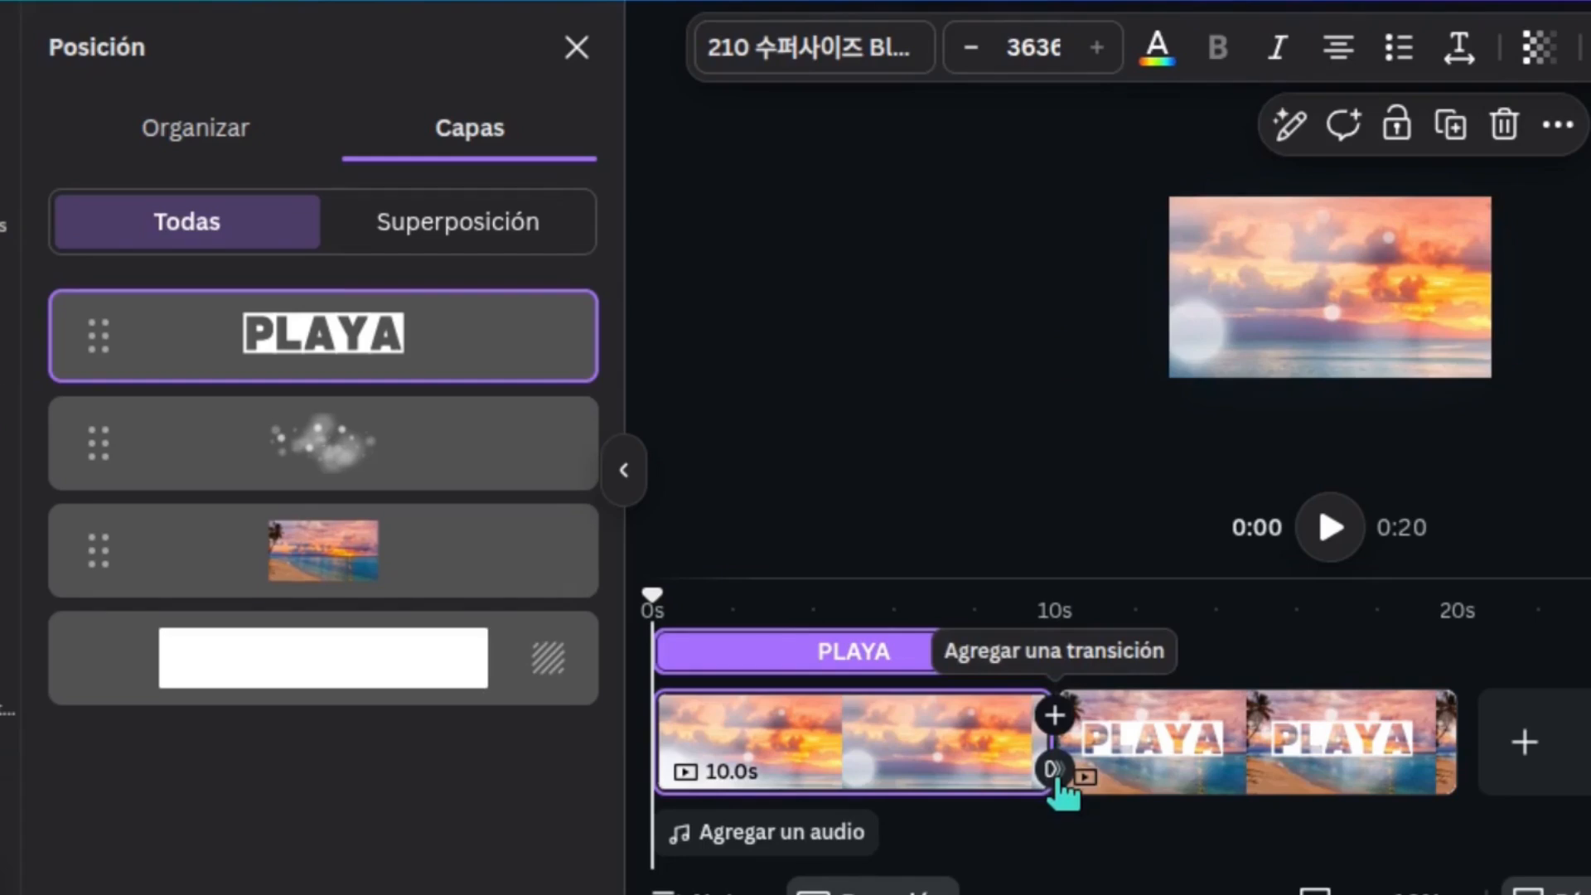
{"action": "left_click", "coordinate": [1060, 779]}
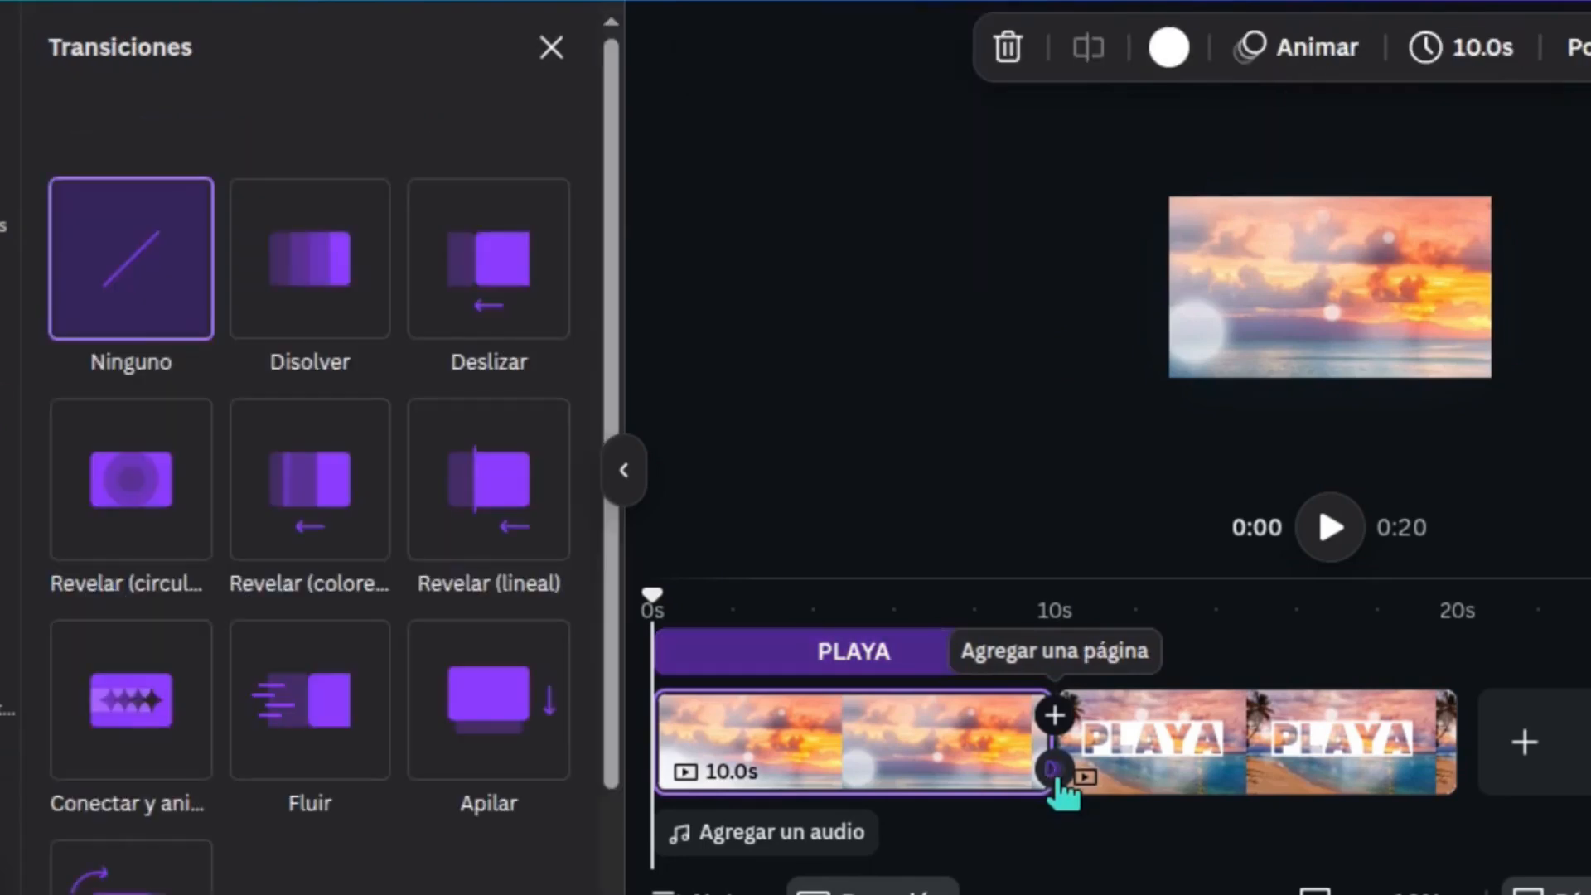
{"action": "left_click", "coordinate": [152, 713]}
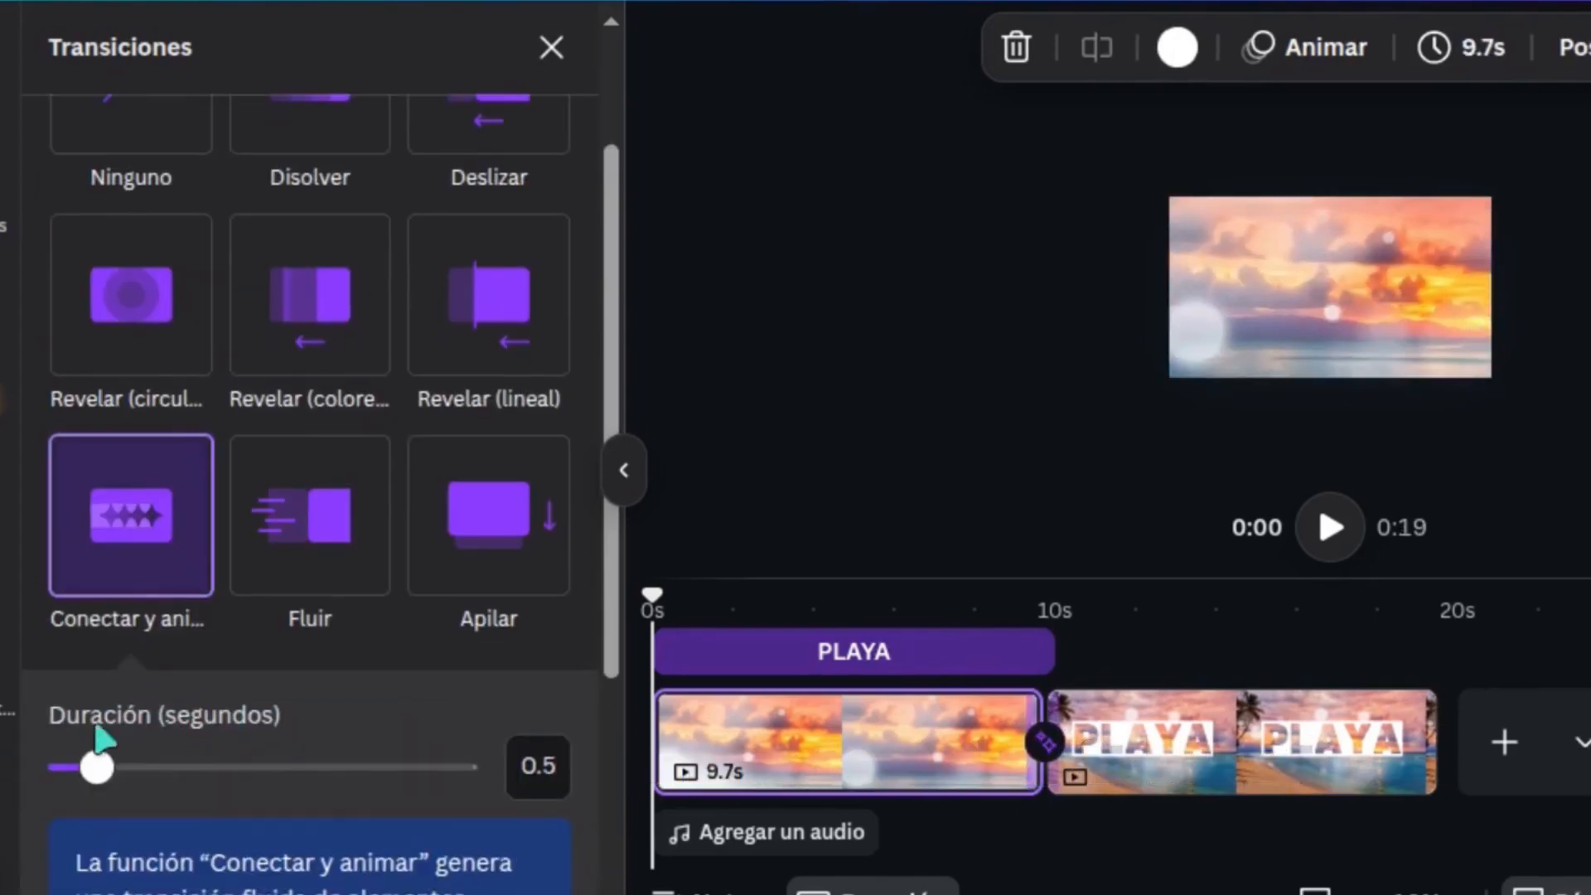
{"action": "type", "text": "5"}
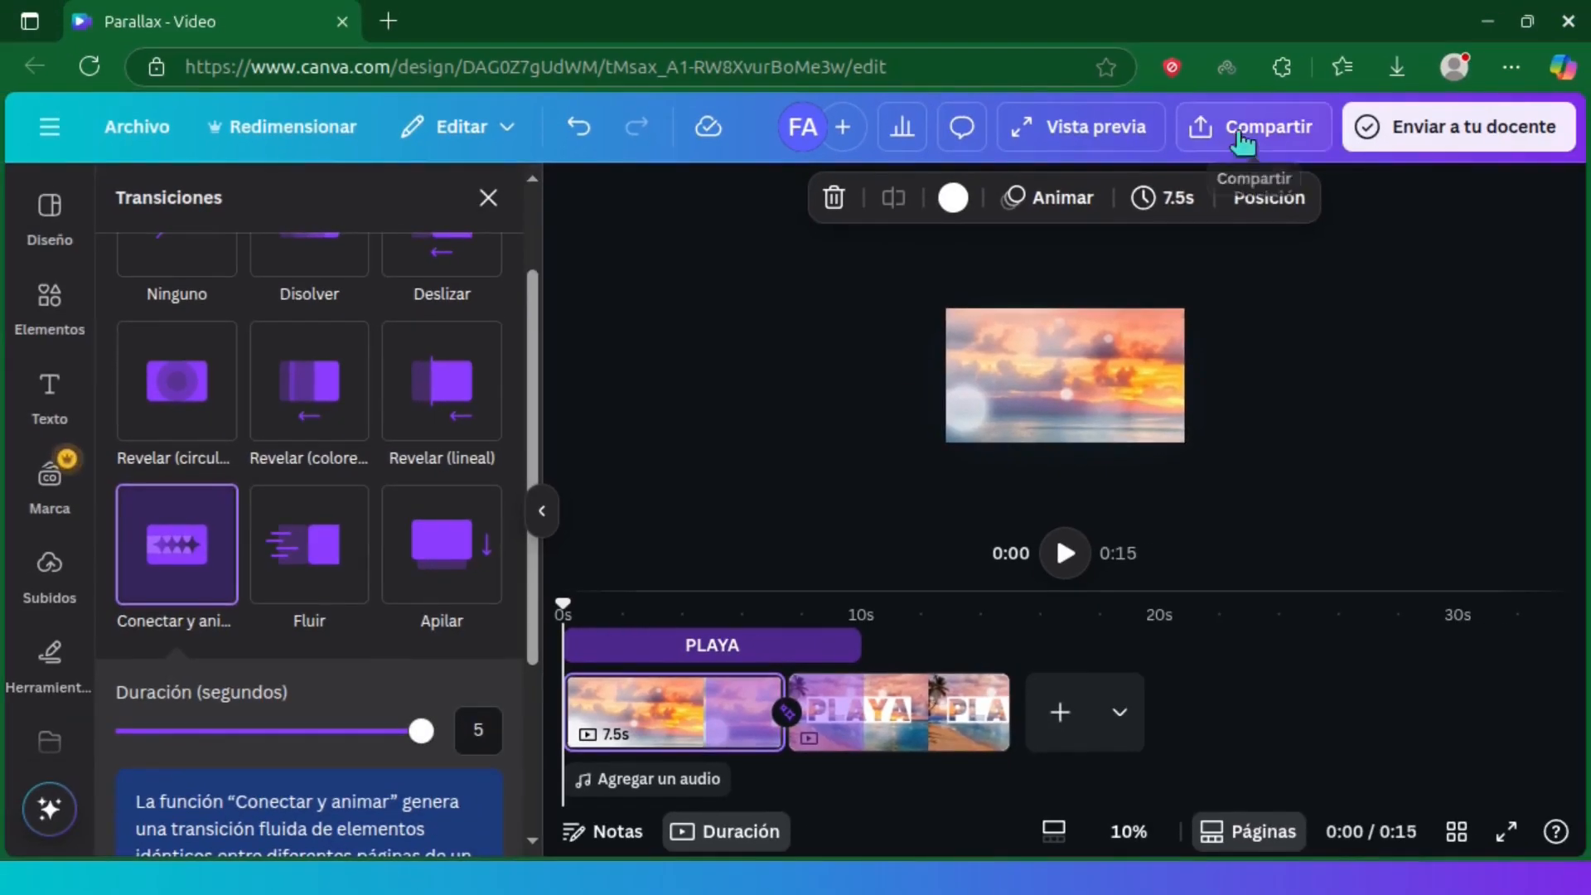
Download pages 1–2 of the design as an MP4 video at 1080p (HD) quality
{"action": "left_click", "coordinate": [1424, 33]}
{"action": "left_click", "coordinate": [1291, 654]}
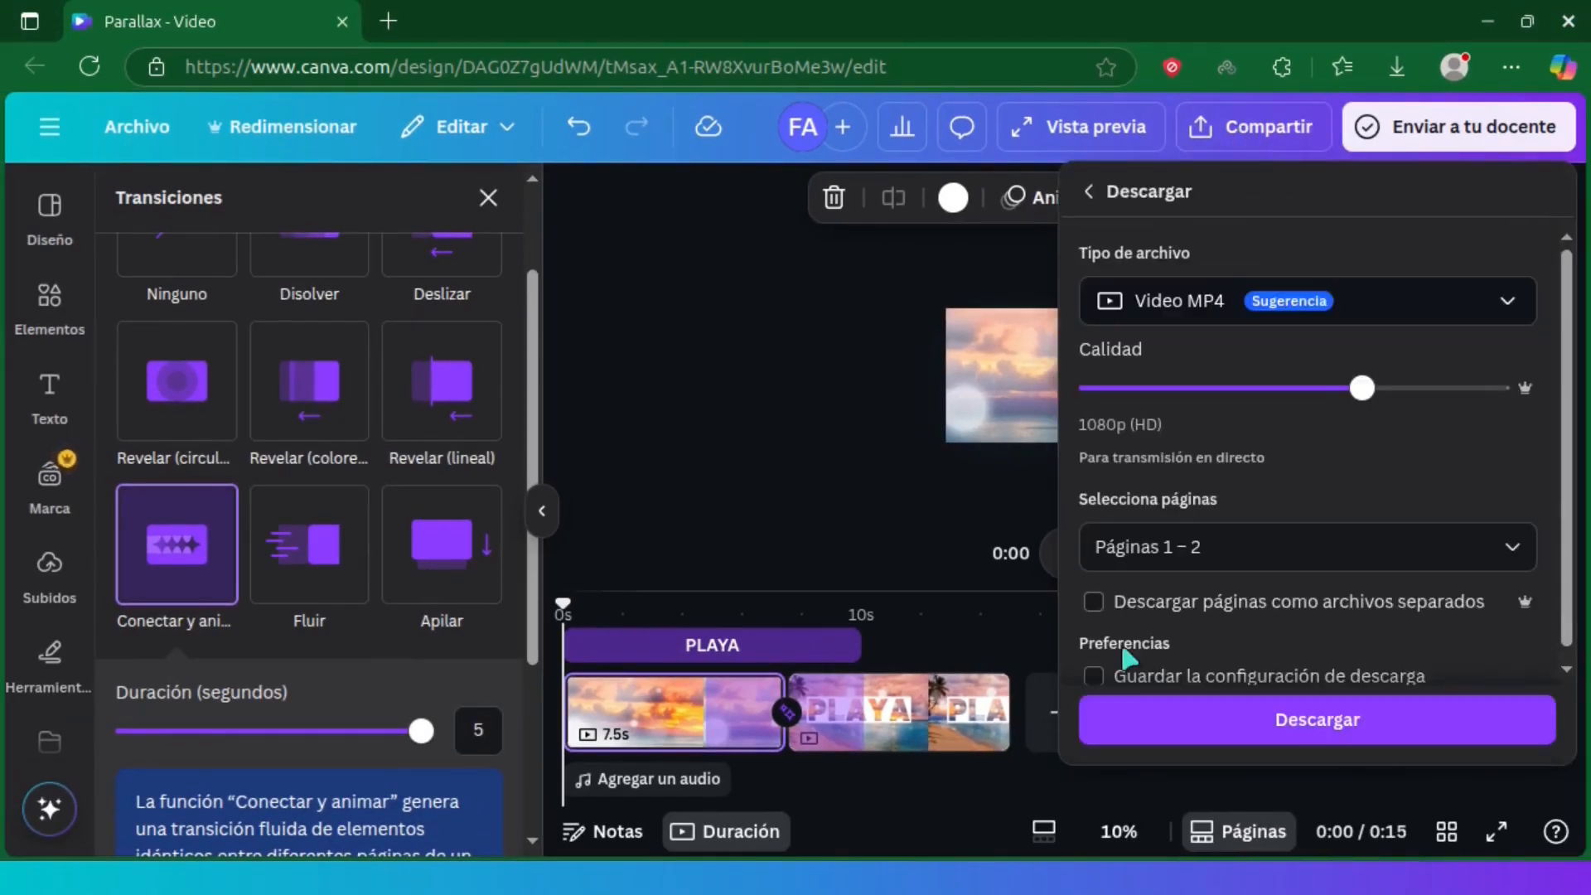
{"action": "left_click", "coordinate": [1422, 732]}
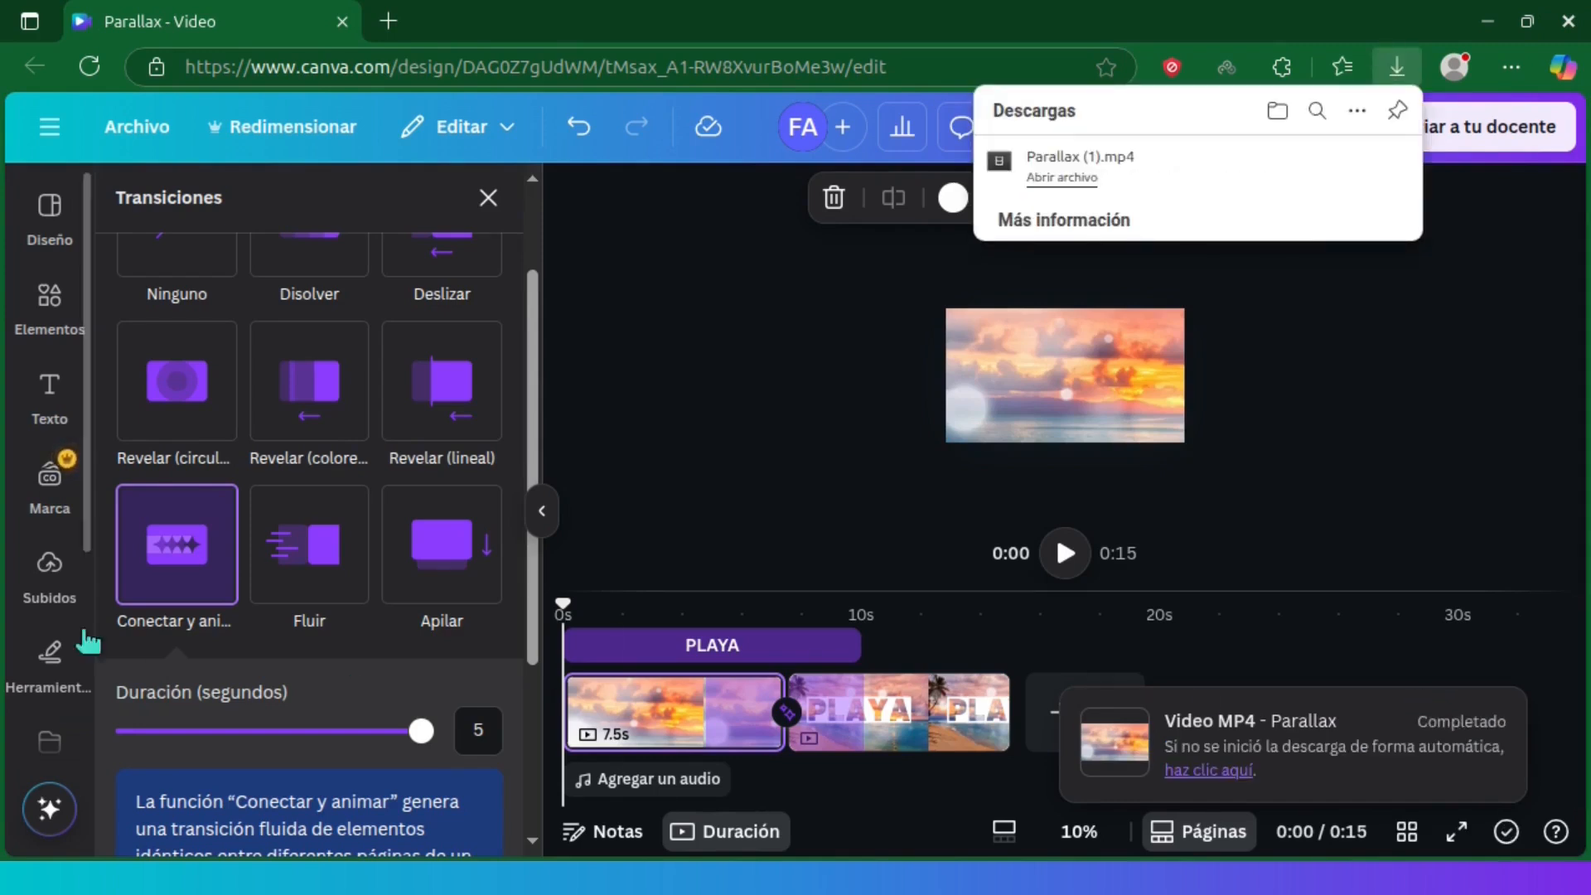
Upload the downloaded Parallax (1).mp4 file to the project's uploads
{"action": "left_click", "coordinate": [50, 580]}
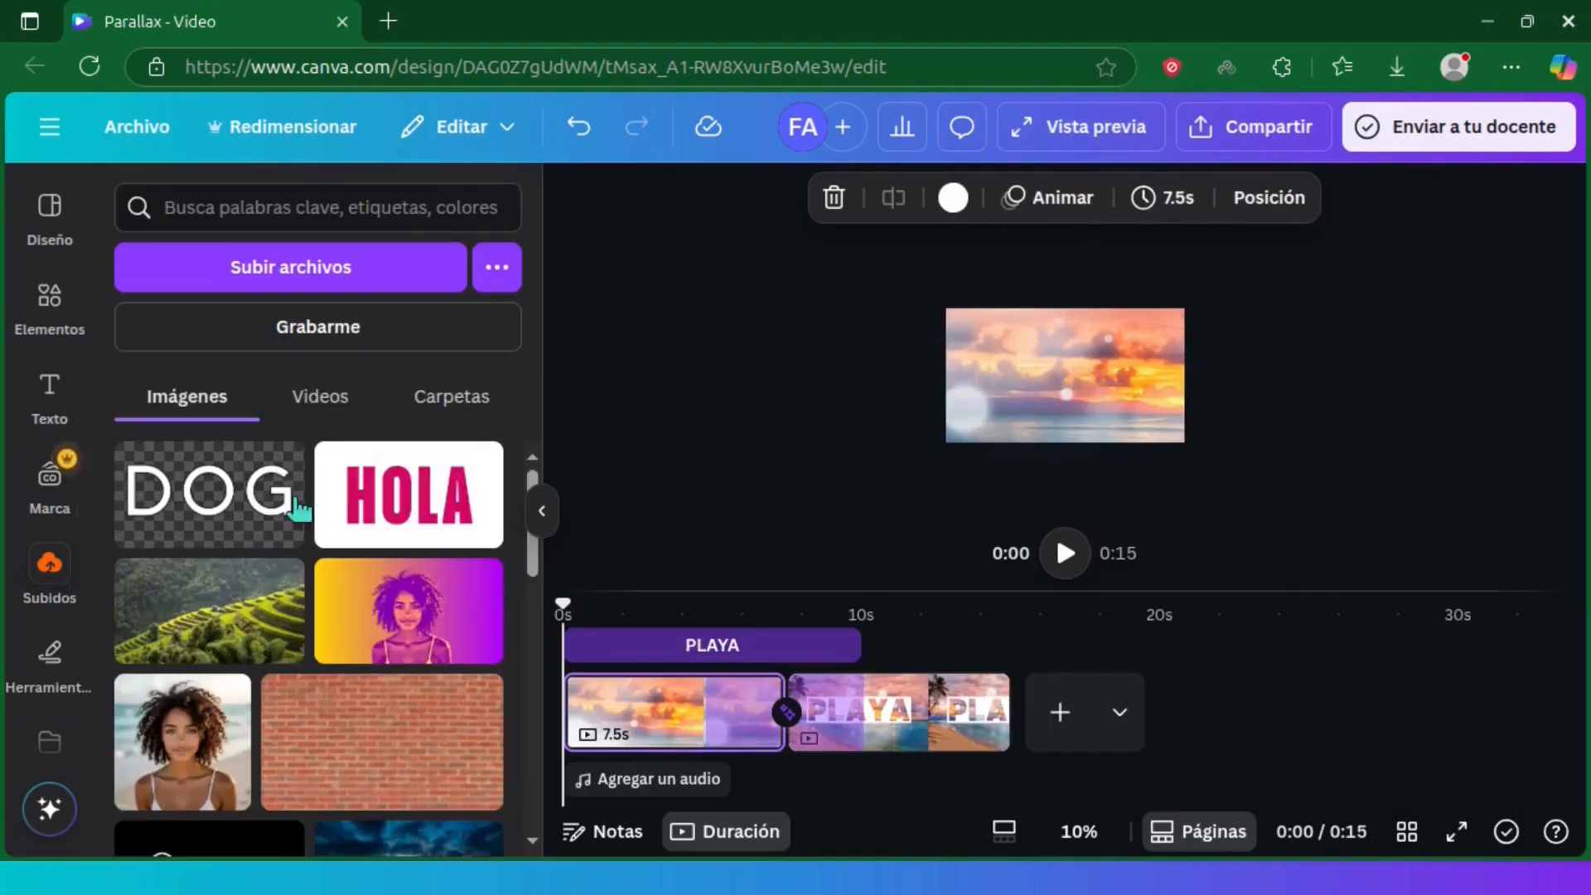
{"action": "left_click", "coordinate": [1397, 66]}
{"action": "left_click_drag", "start_coordinate": [1094, 162], "coordinate": [276, 638]}
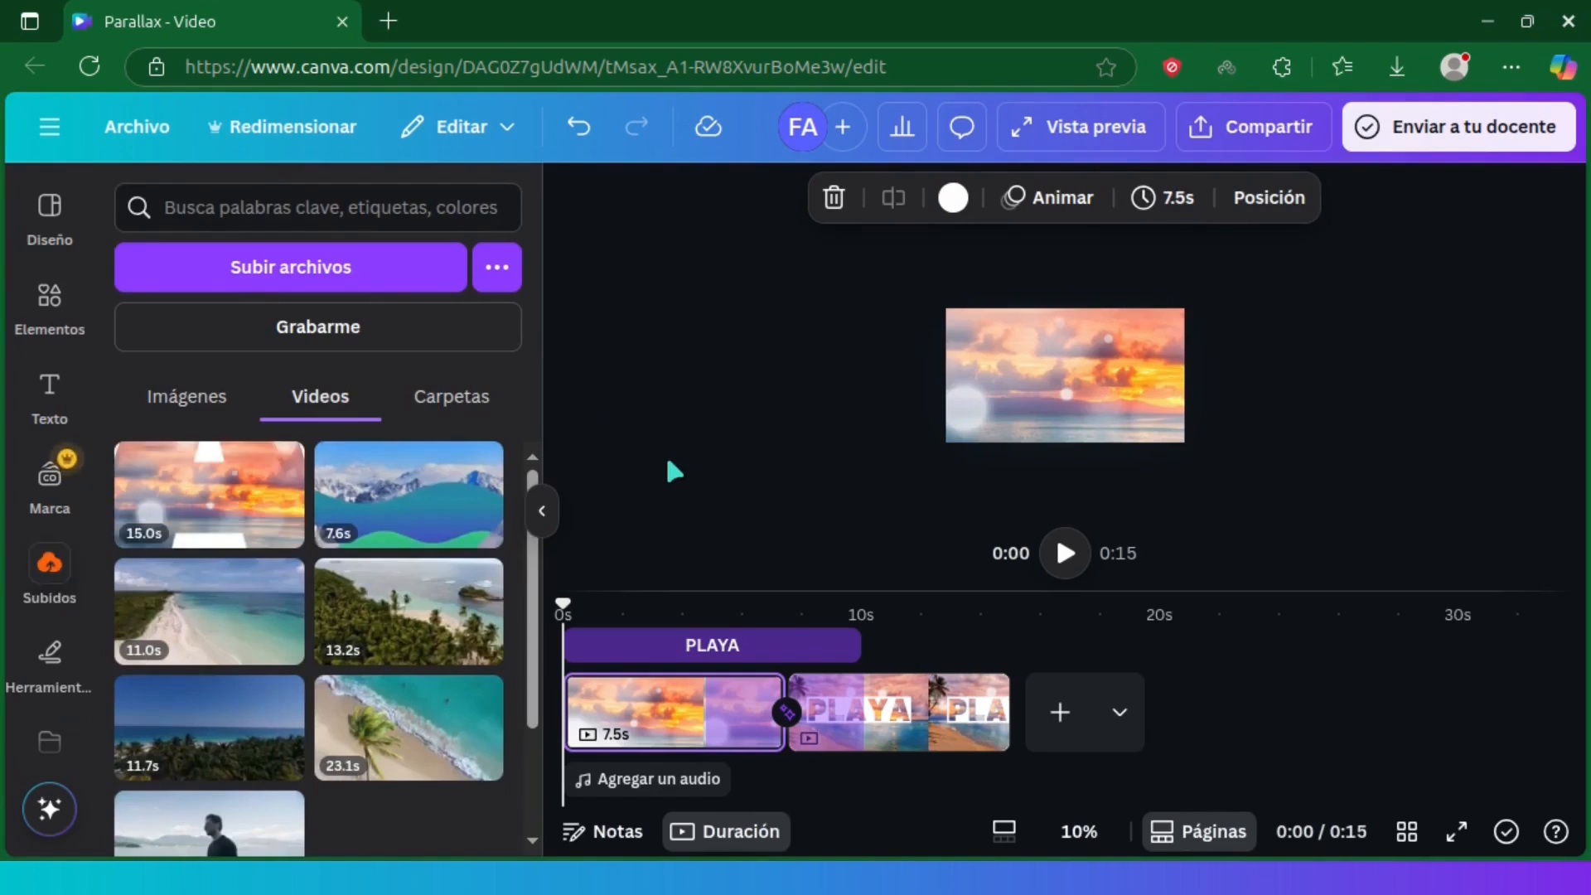
Delete both existing pages from the timeline, leaving a blank page
{"action": "left_click", "coordinate": [698, 717]}
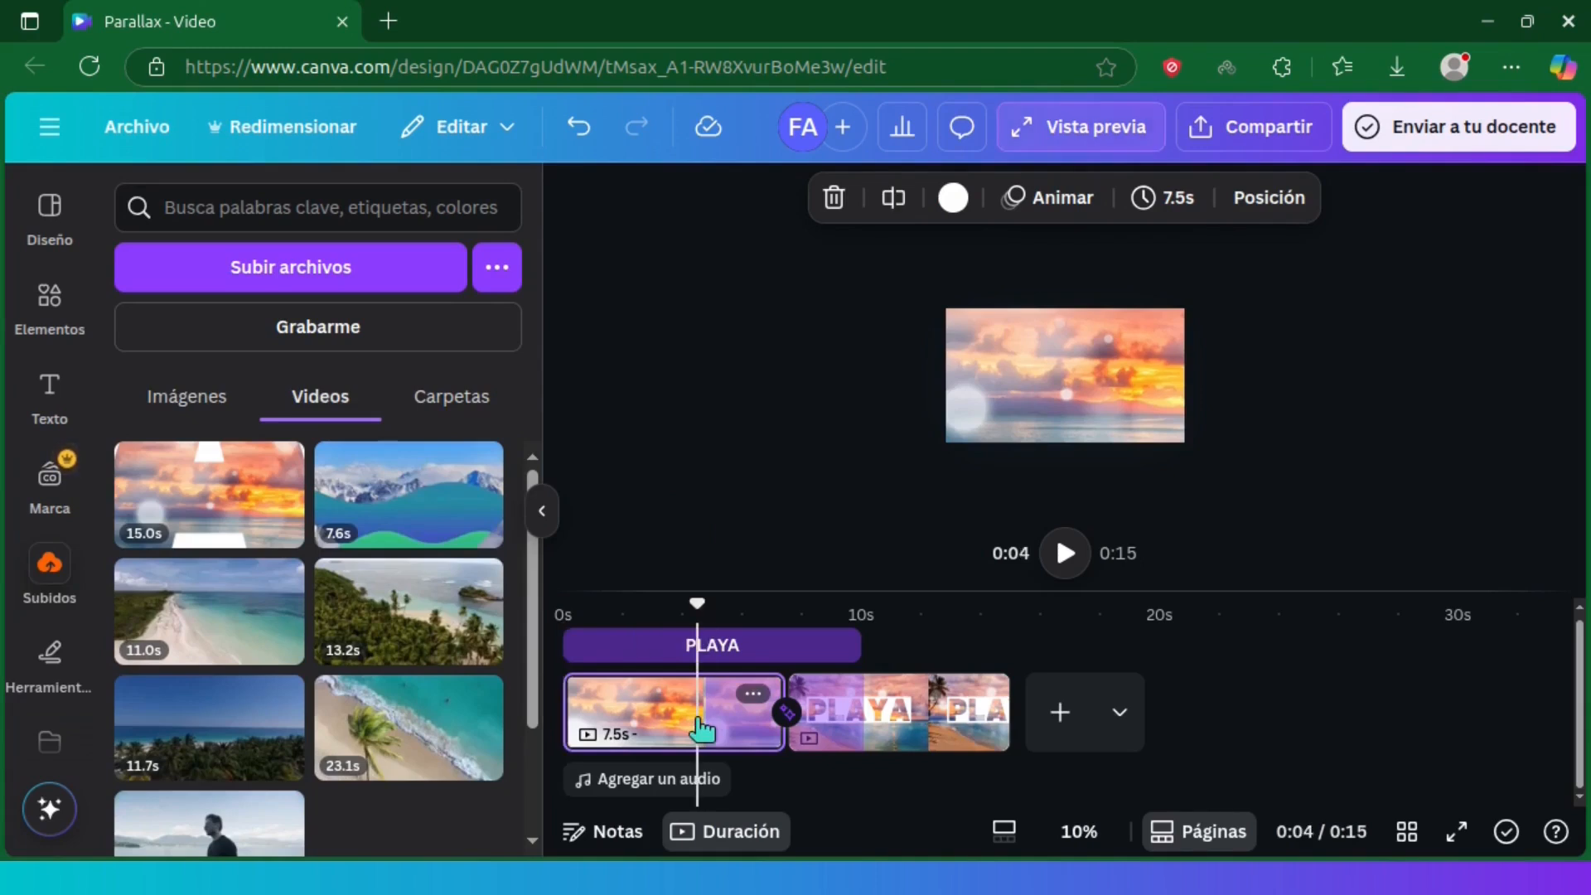
{"action": "key", "text": "Delete"}
{"action": "key", "text": "Delete"}
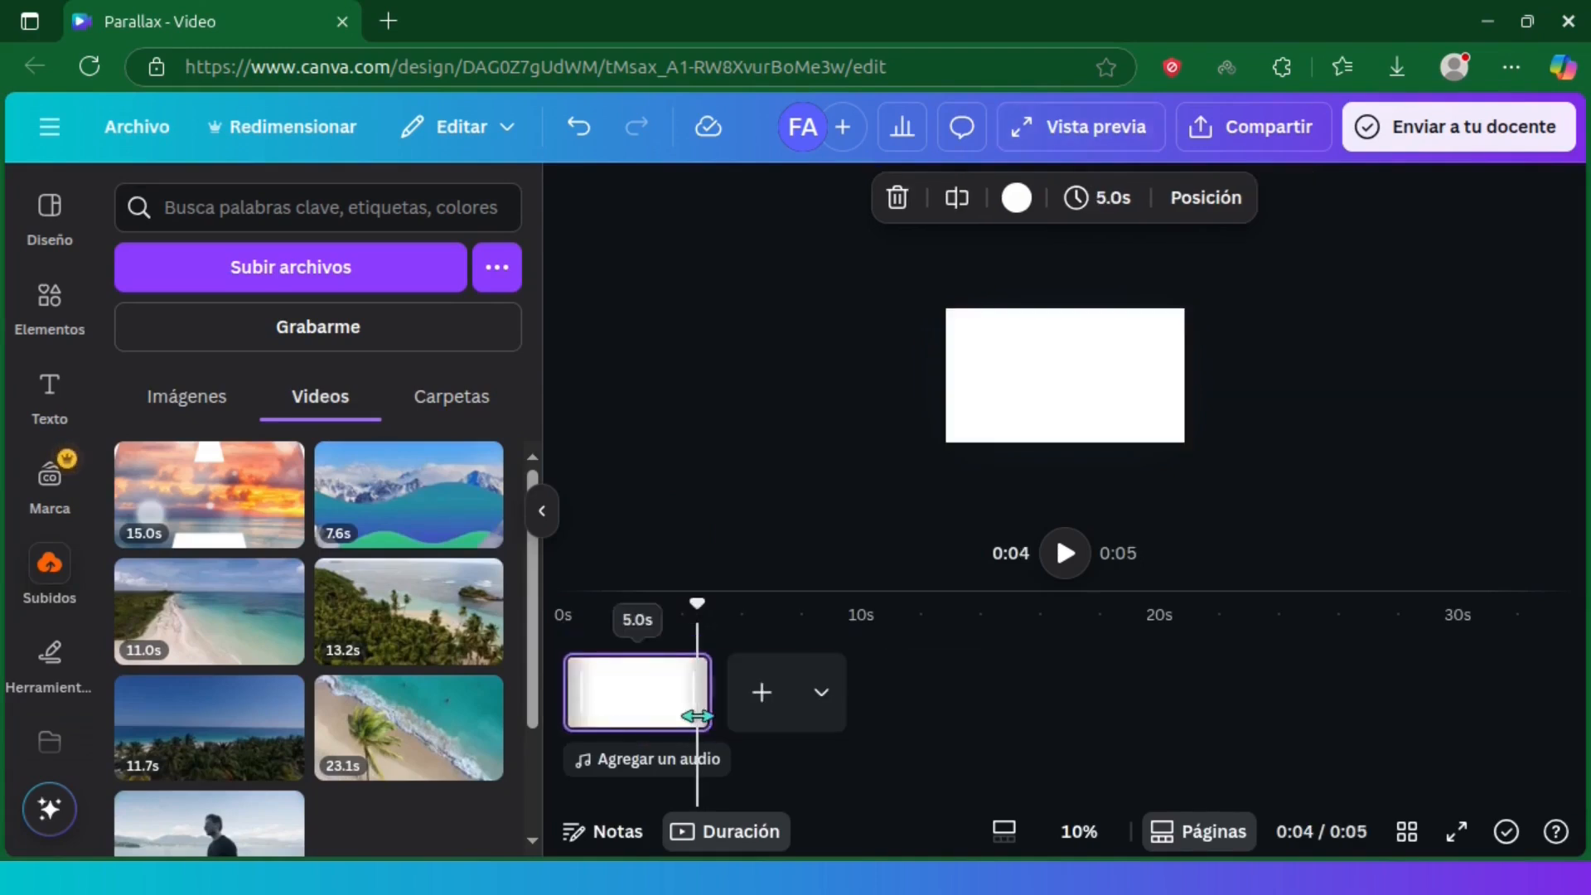
Add the uploaded 15-second parallax video to the blank page and set it as the page background
{"action": "left_click", "coordinate": [231, 506]}
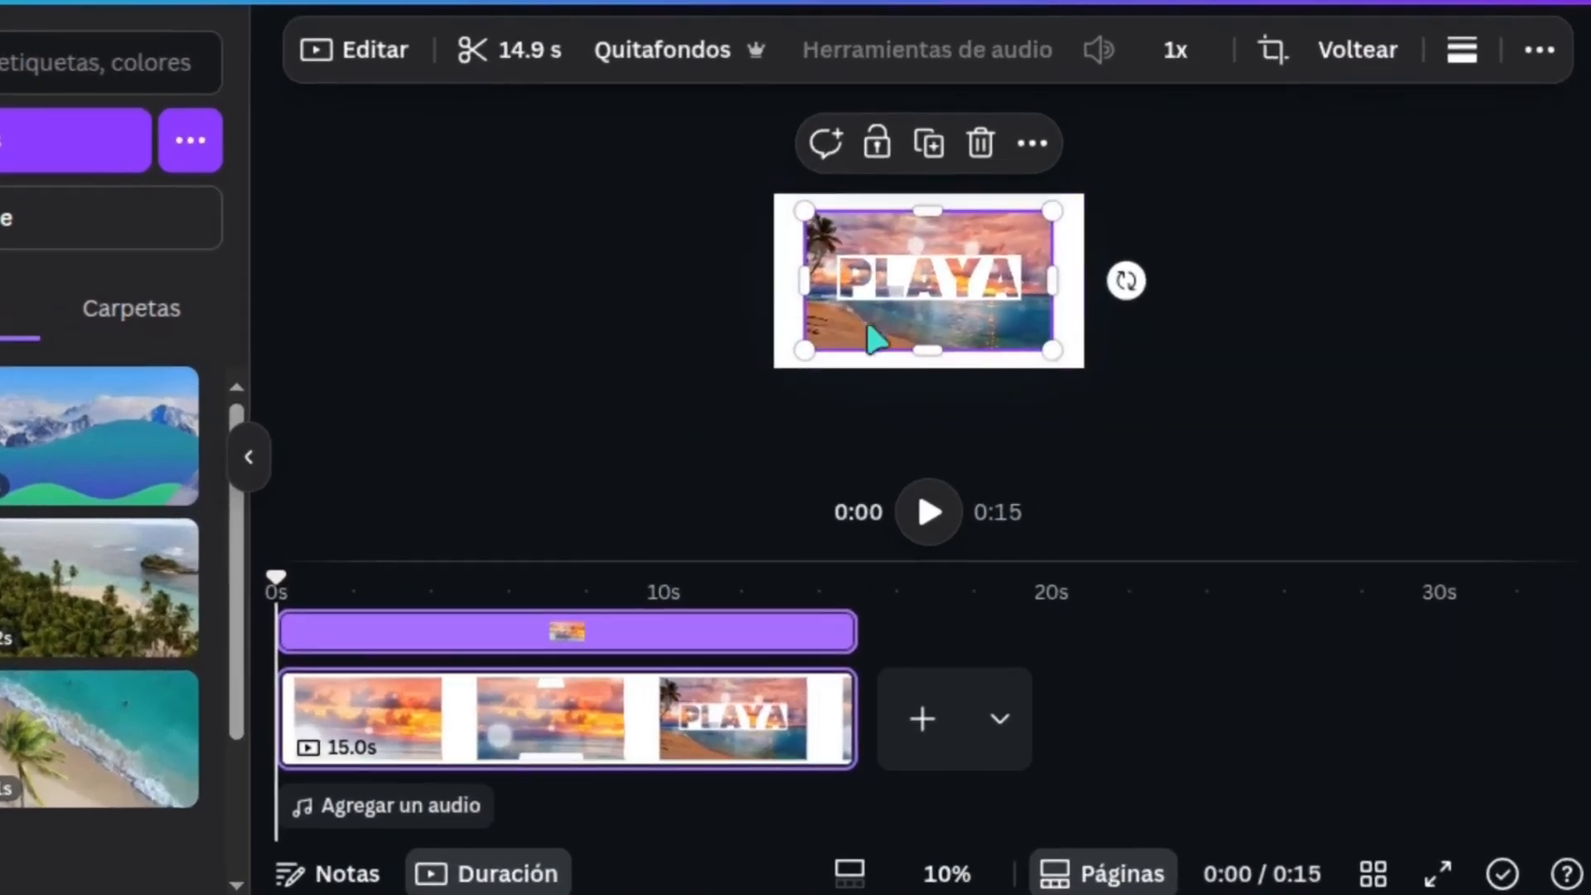
{"action": "right_click", "coordinate": [907, 358]}
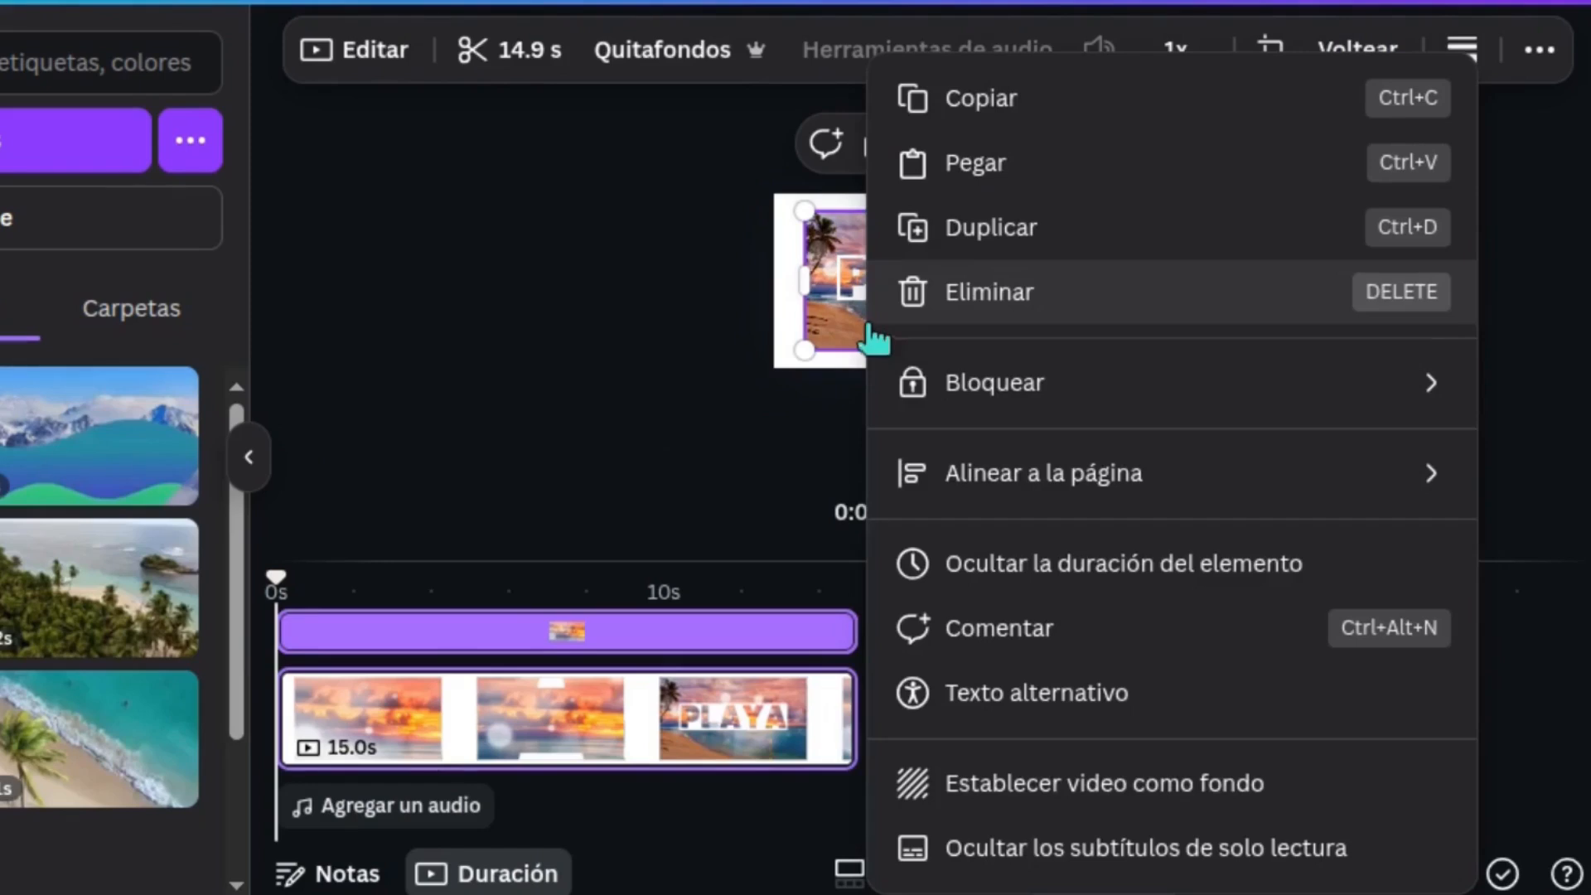
{"action": "left_click", "coordinate": [1422, 788]}
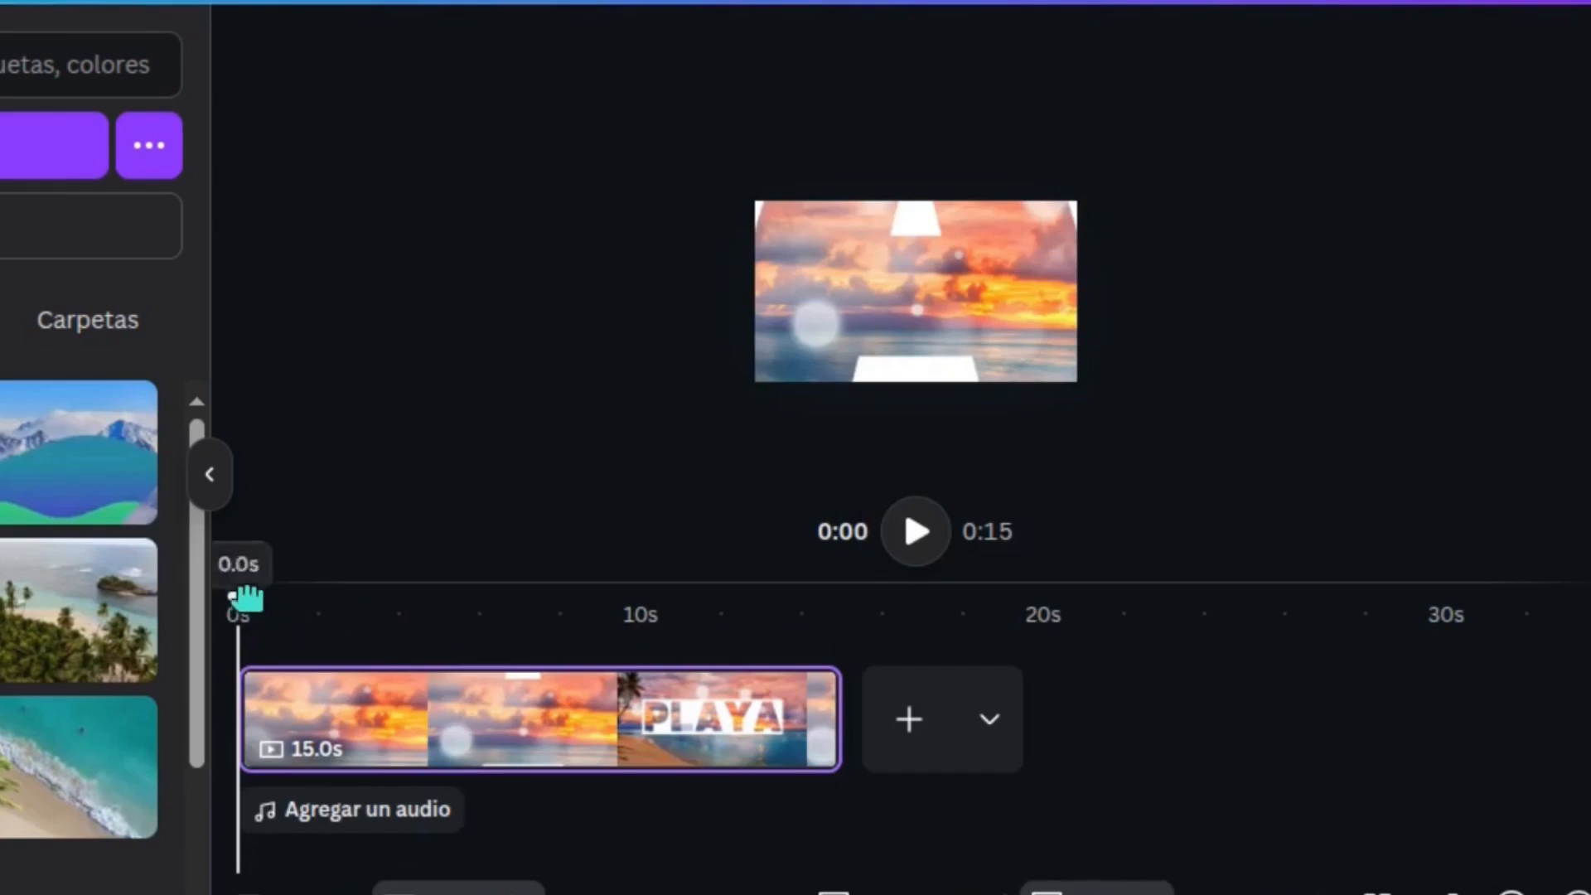
Split the background video at about 5.4 seconds, just before the zoom motion starts, and delete the first part
{"action": "left_click_drag", "start_coordinate": [565, 601], "coordinate": [621, 602]}
{"action": "left_click_drag", "start_coordinate": [330, 595], "coordinate": [472, 590]}
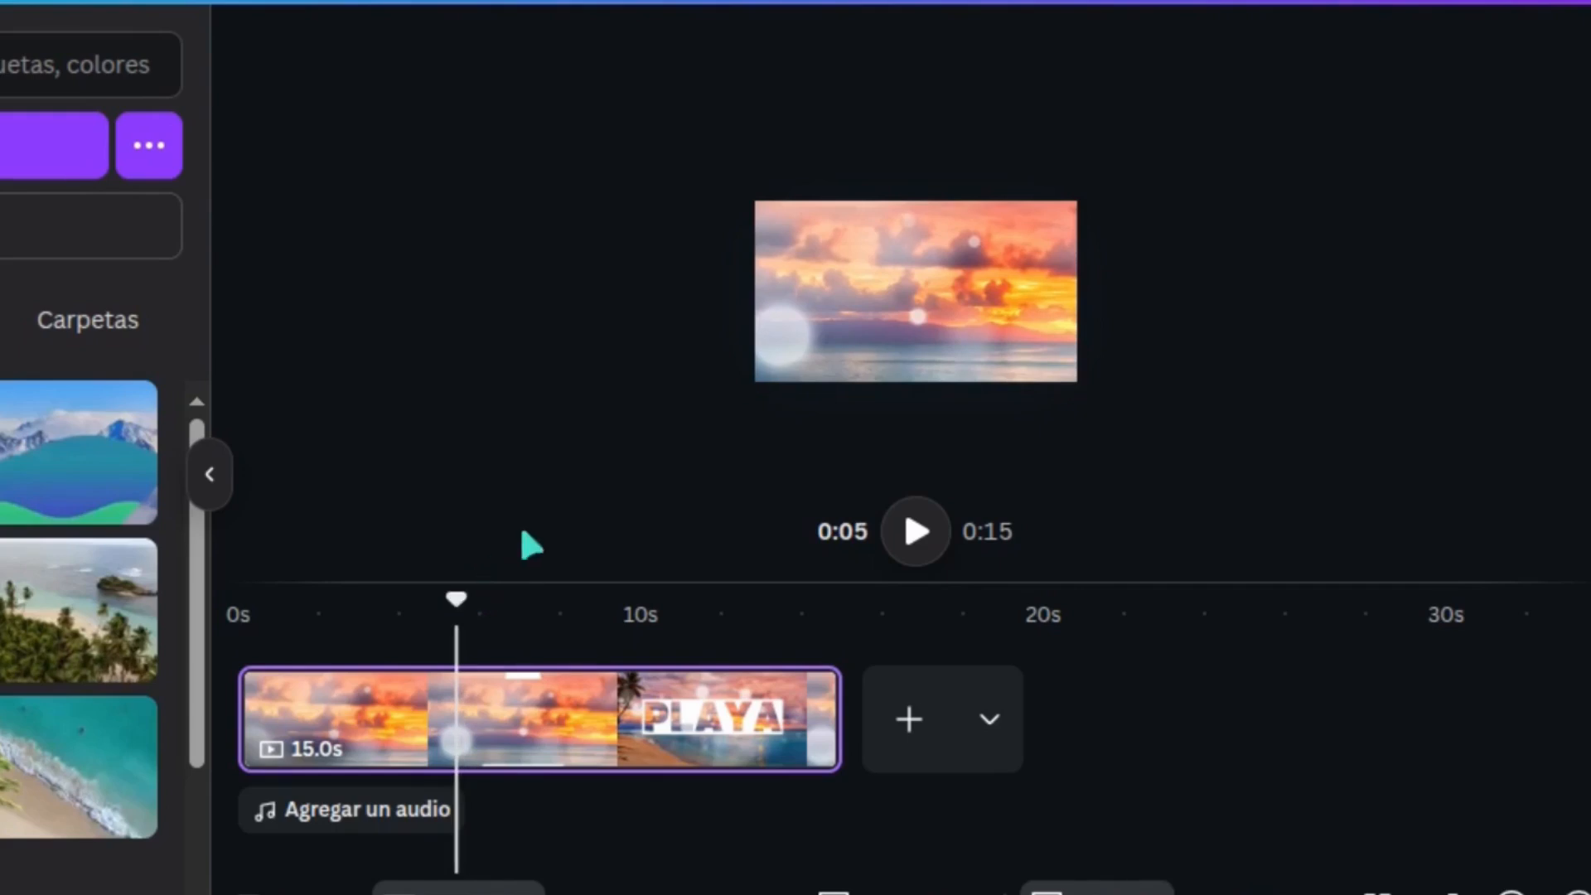
{"action": "key", "text": "s"}
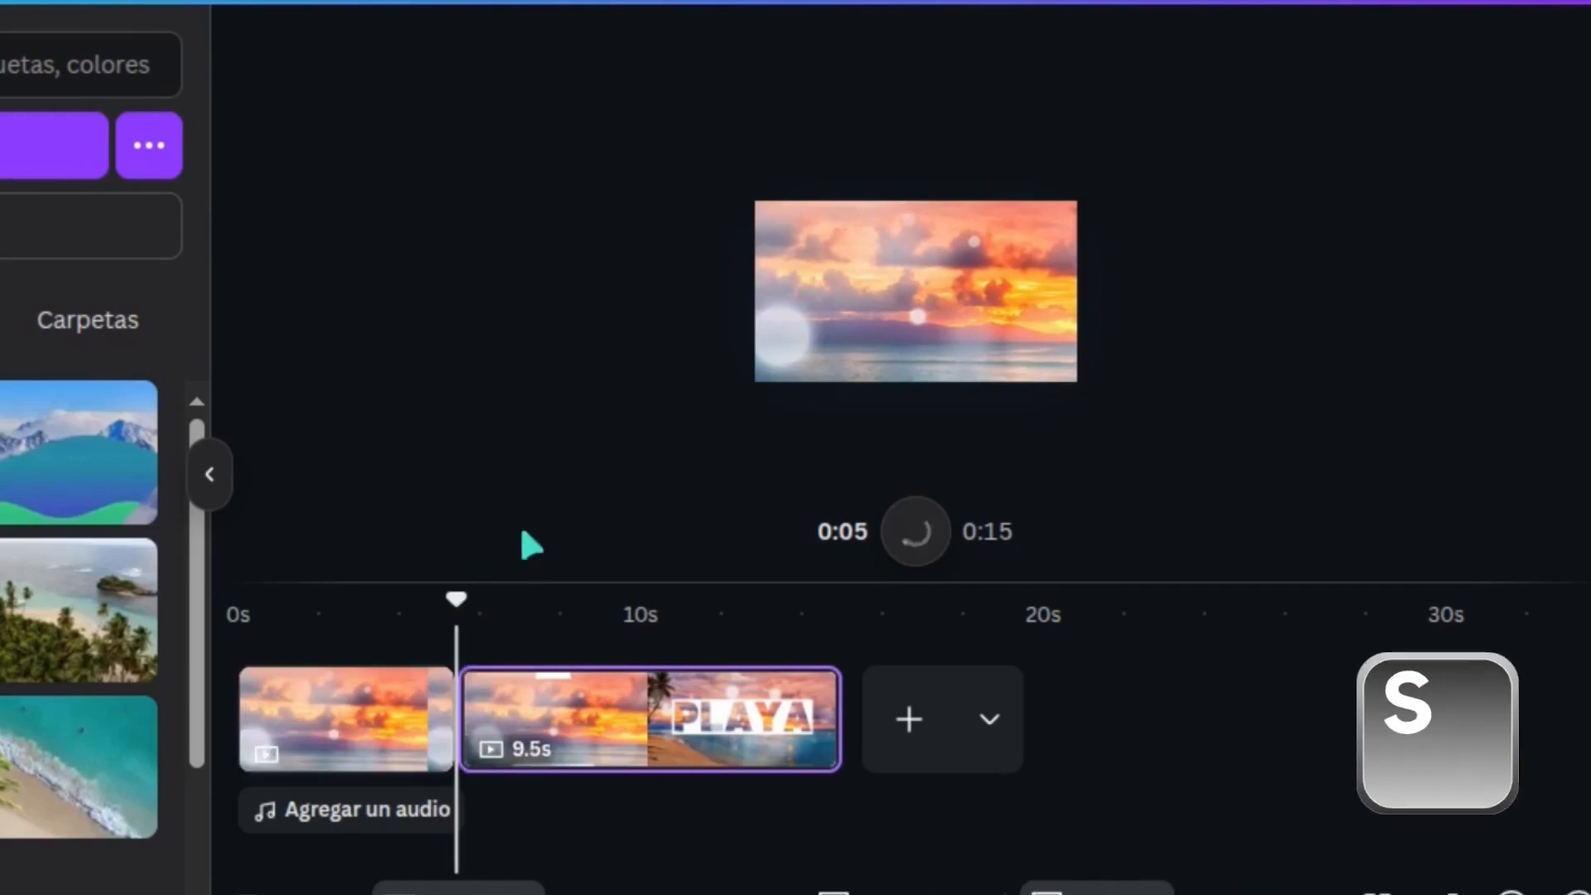
{"action": "left_click", "coordinate": [353, 724]}
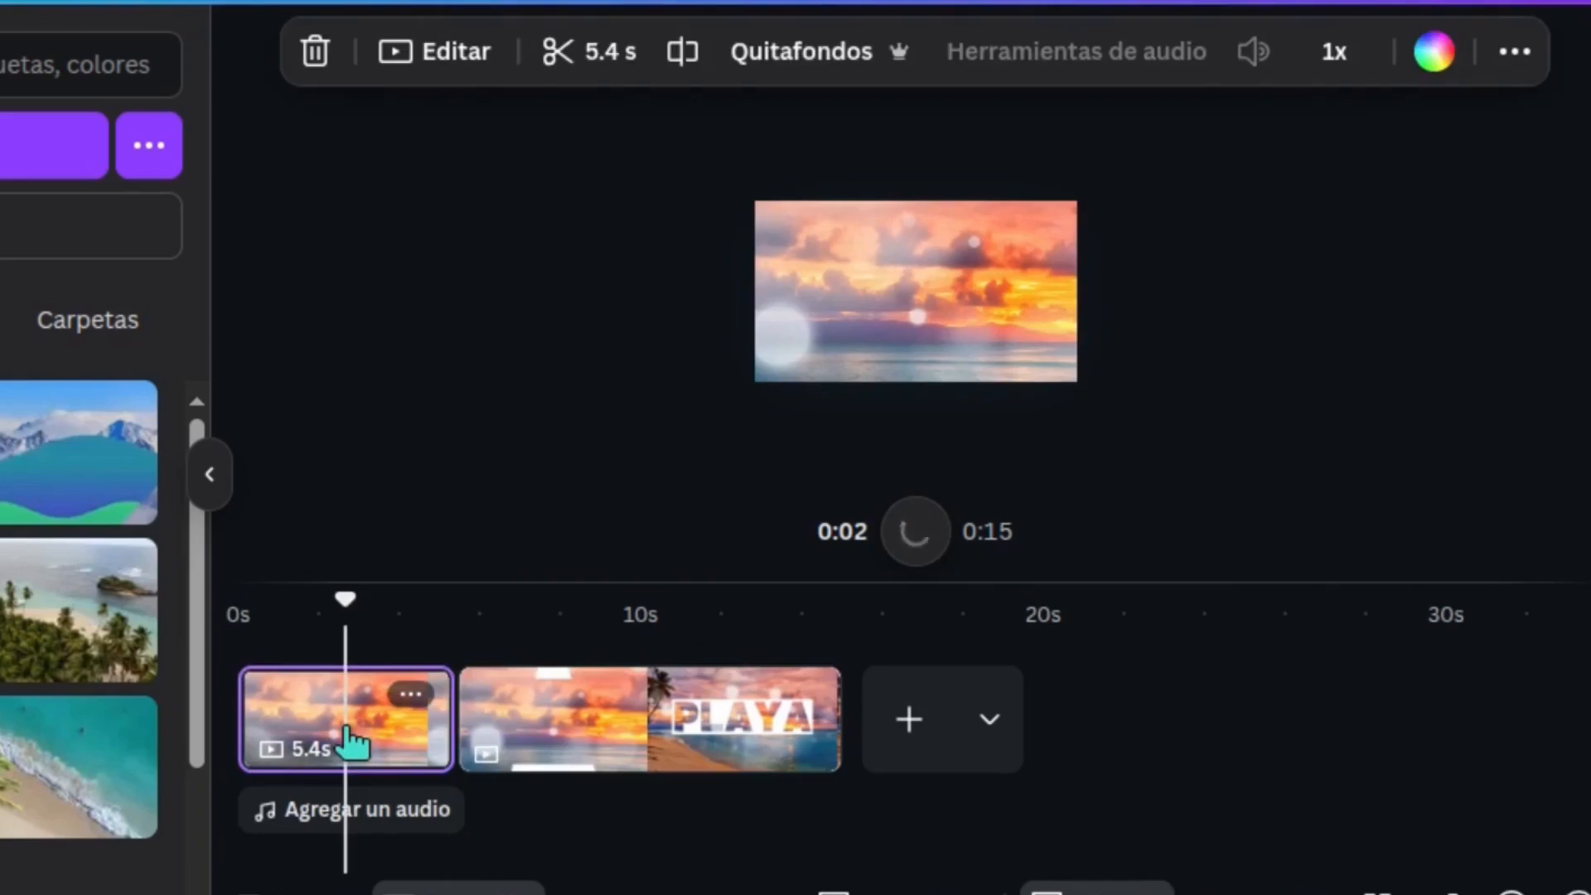
{"action": "key", "text": "Delete"}
Fit the page to the view and play the trimmed video from the beginning
{"action": "left_click_drag", "start_coordinate": [345, 598], "coordinate": [218, 615]}
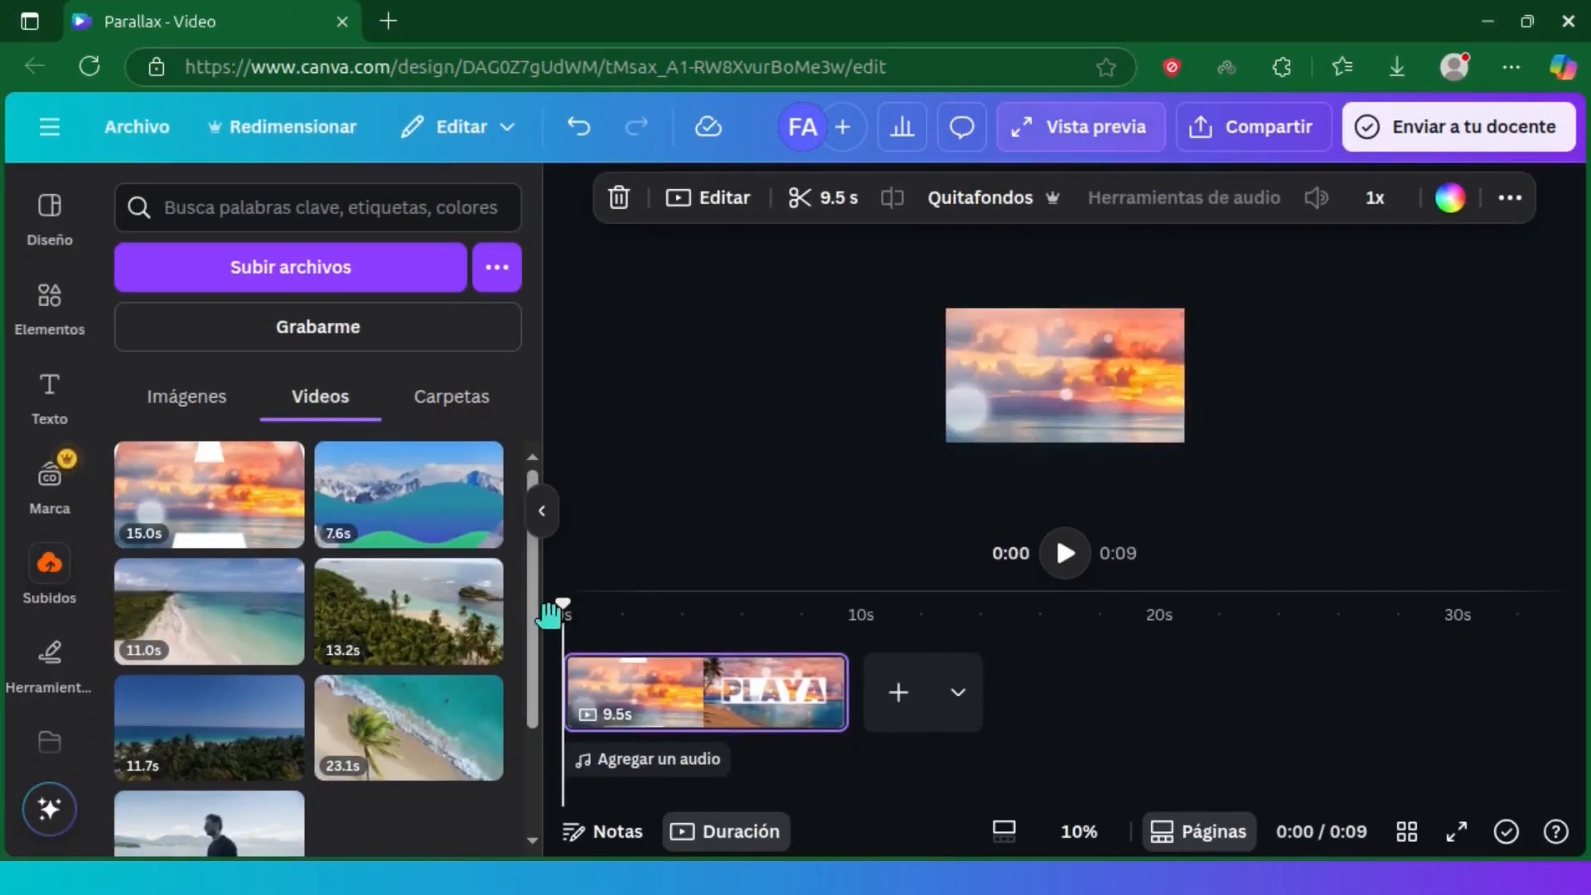
{"action": "left_click", "coordinate": [1079, 831]}
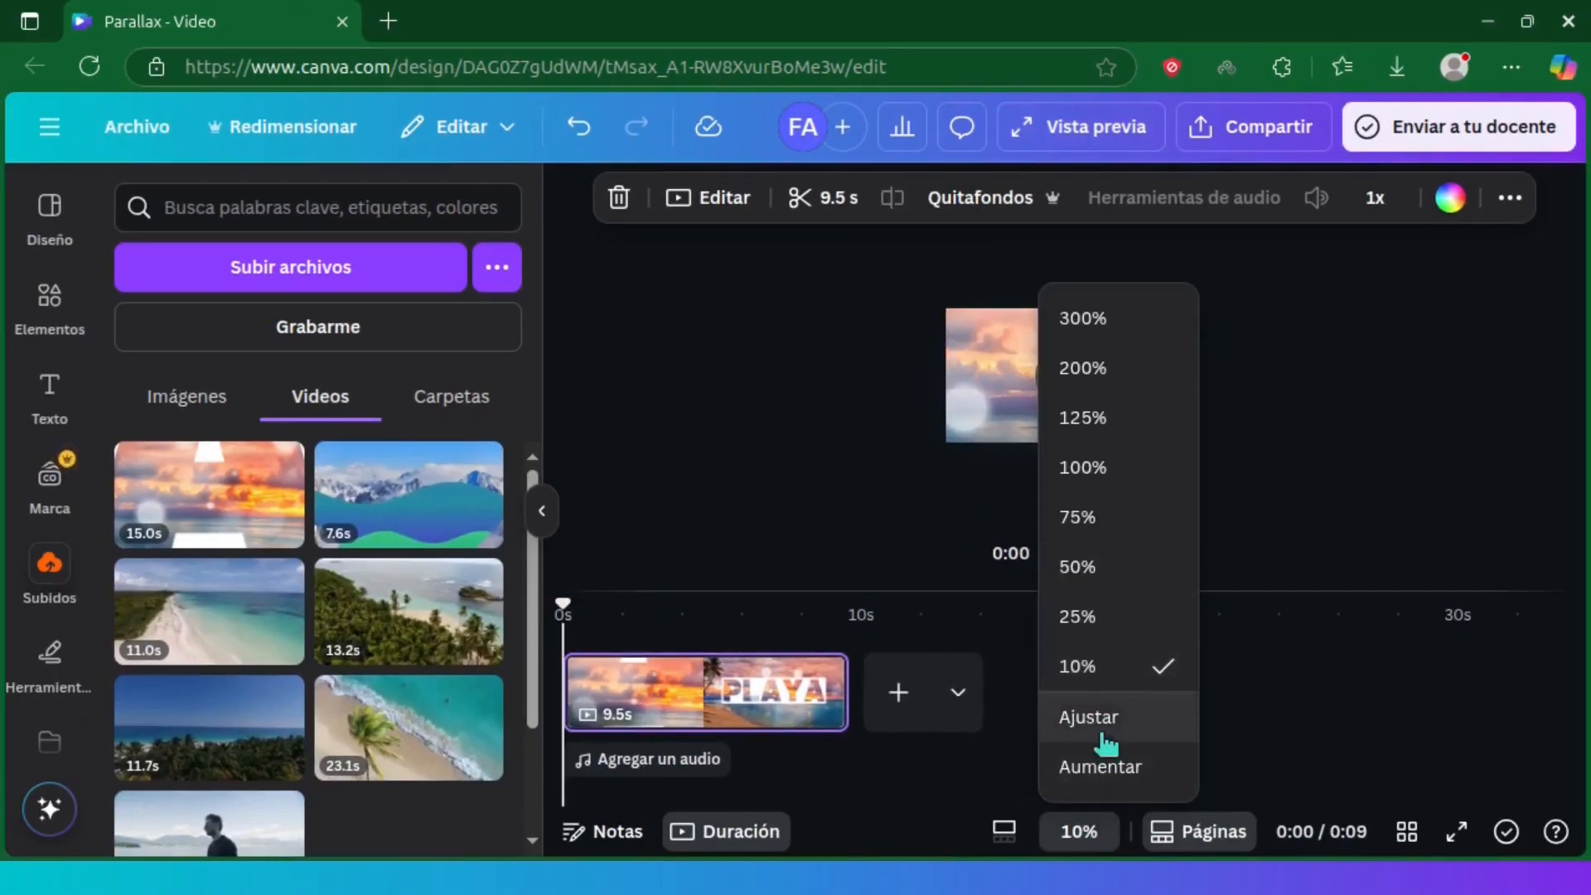
{"action": "left_click", "coordinate": [1088, 716]}
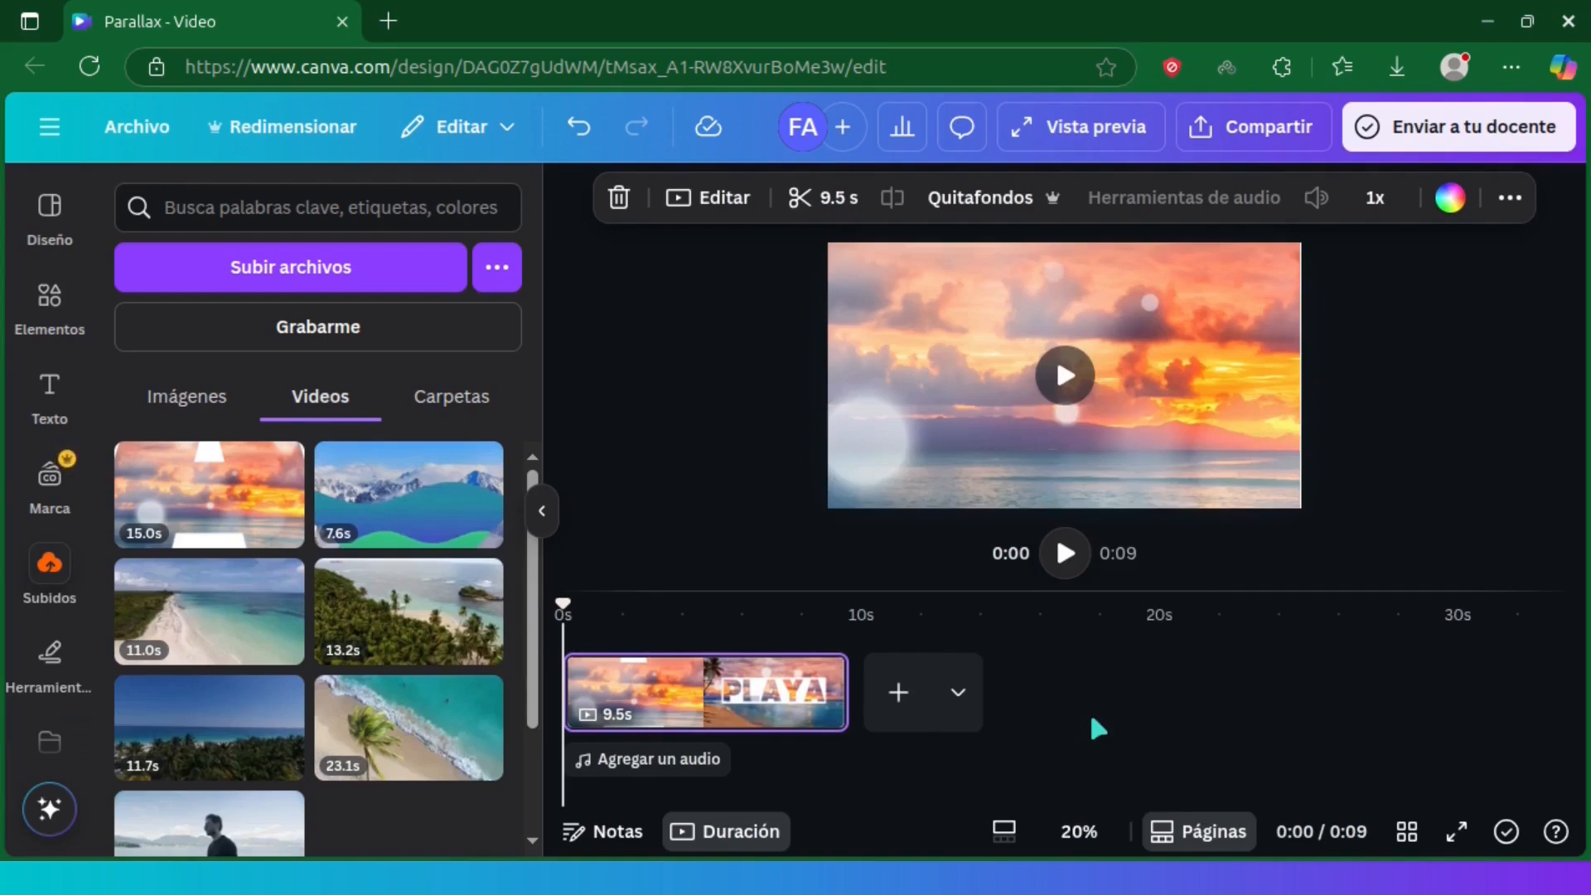
{"action": "left_click", "coordinate": [1064, 553]}
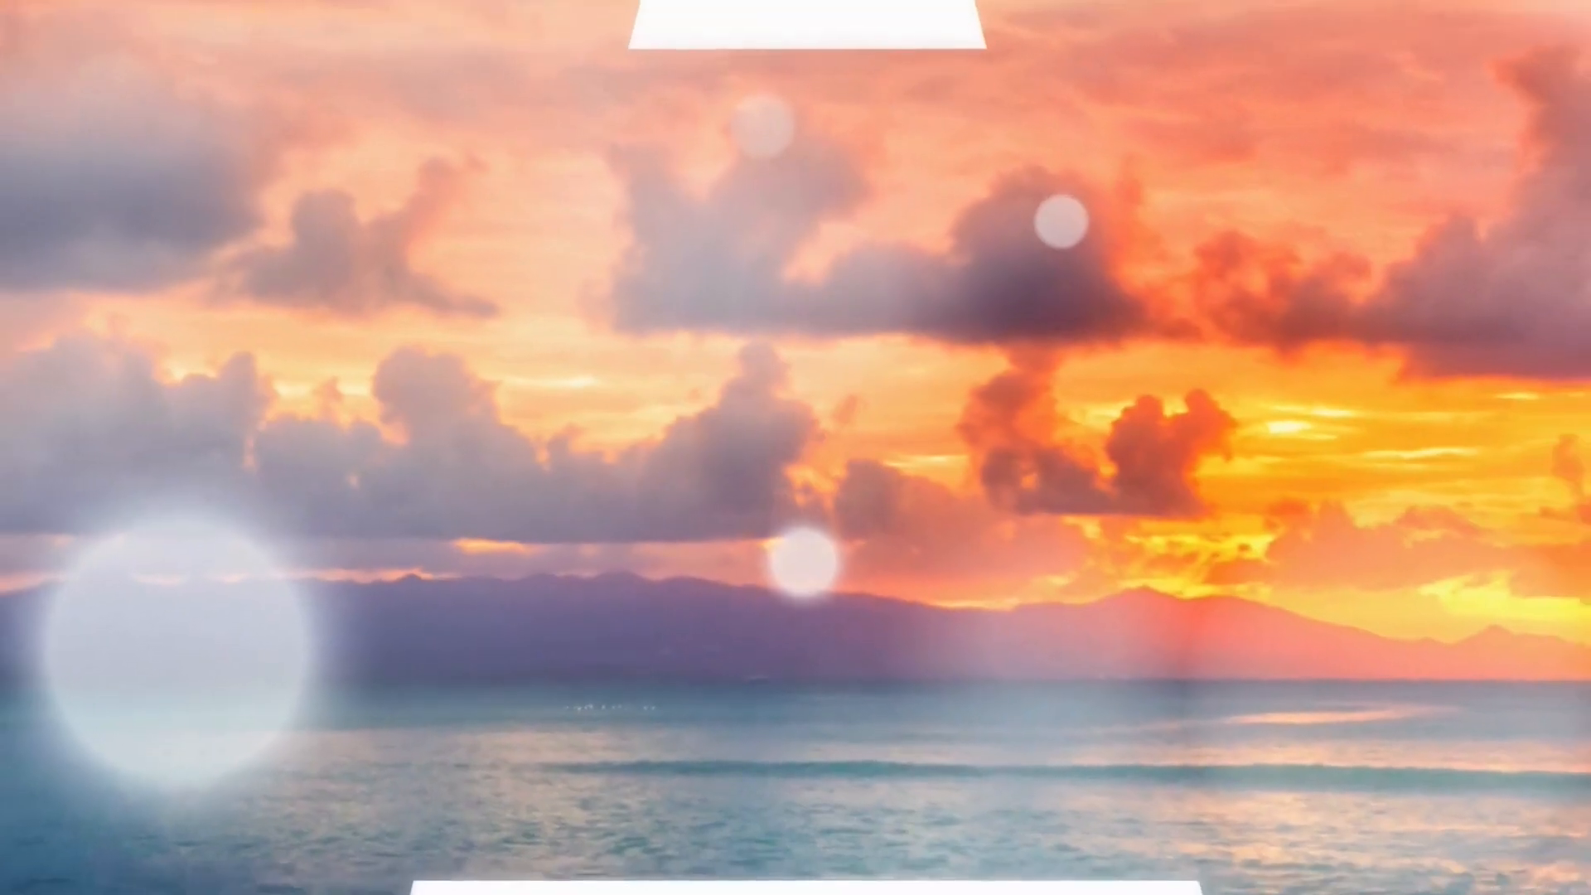